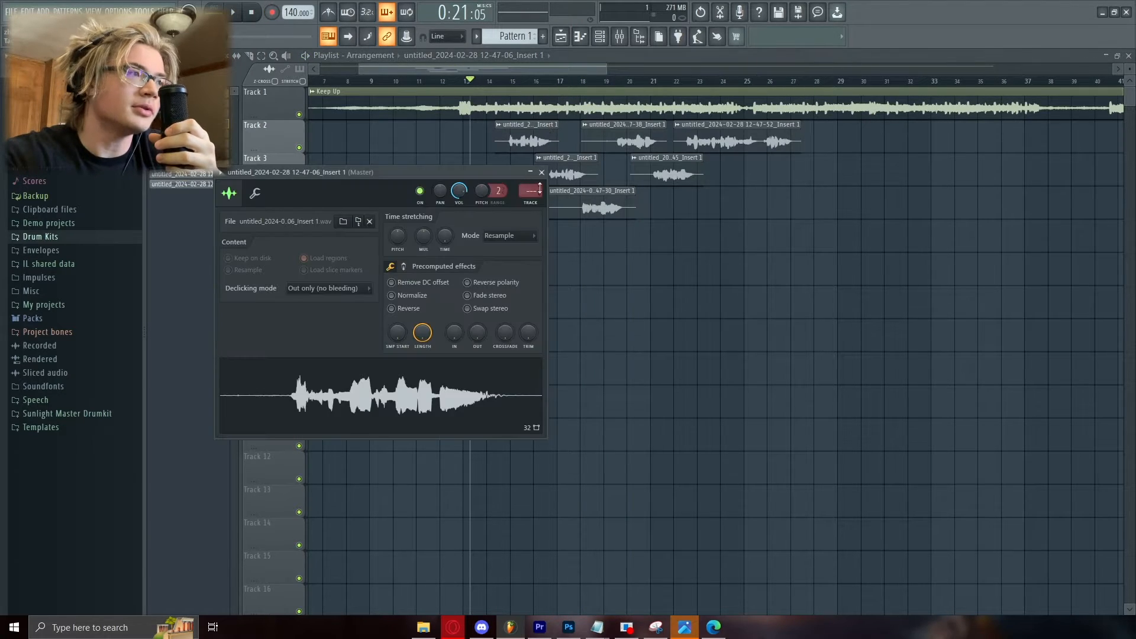
Route the recorded vocal clips to mixer track 2 and load Preset.fst from the 5 Mixing Presets folder onto that insert.
scroll(538, 190, up, 1)
click(539, 188)
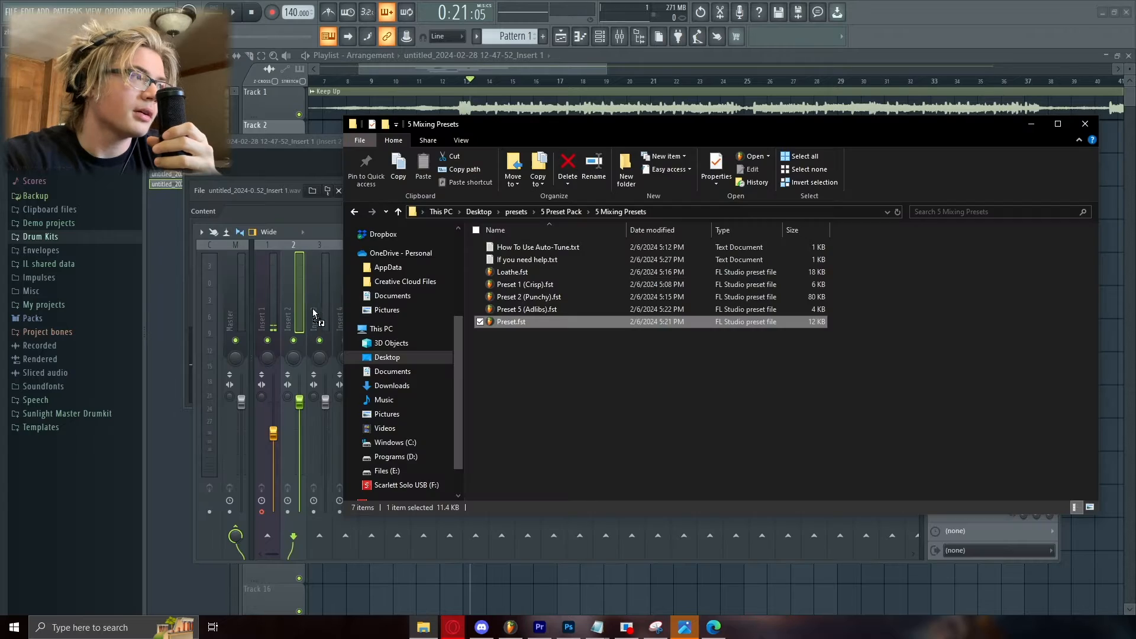
drag(288, 292, 289, 290)
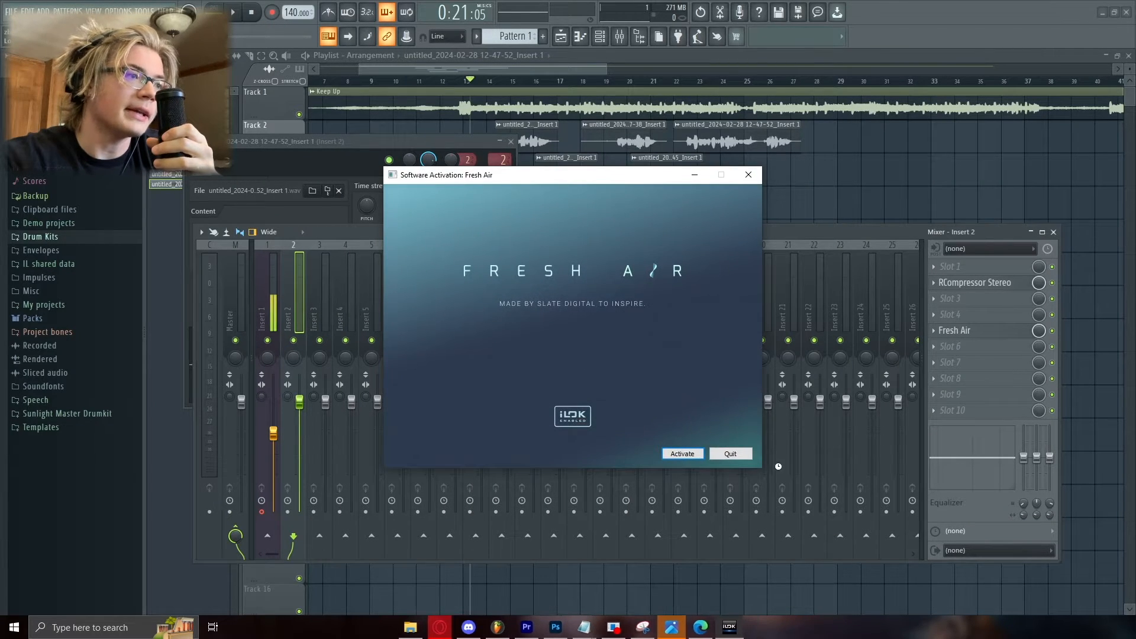
click(703, 351)
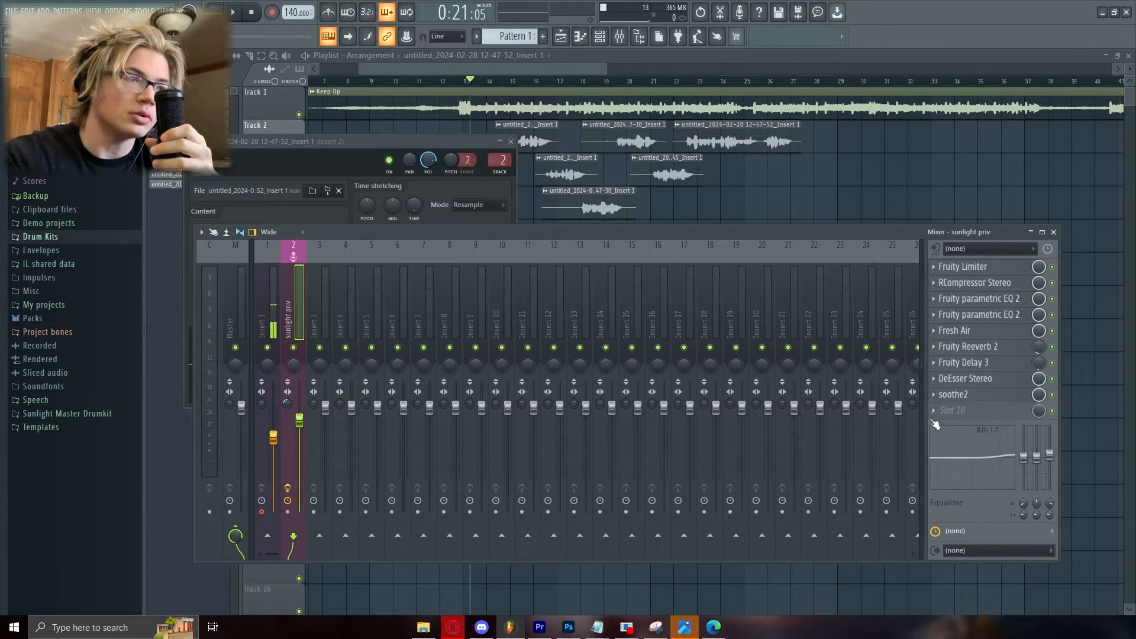
Move the empty effect slot to the start of the vocal insert's chain and load Auto-Tune Artist into it.
drag(953, 411, 957, 268)
click(956, 268)
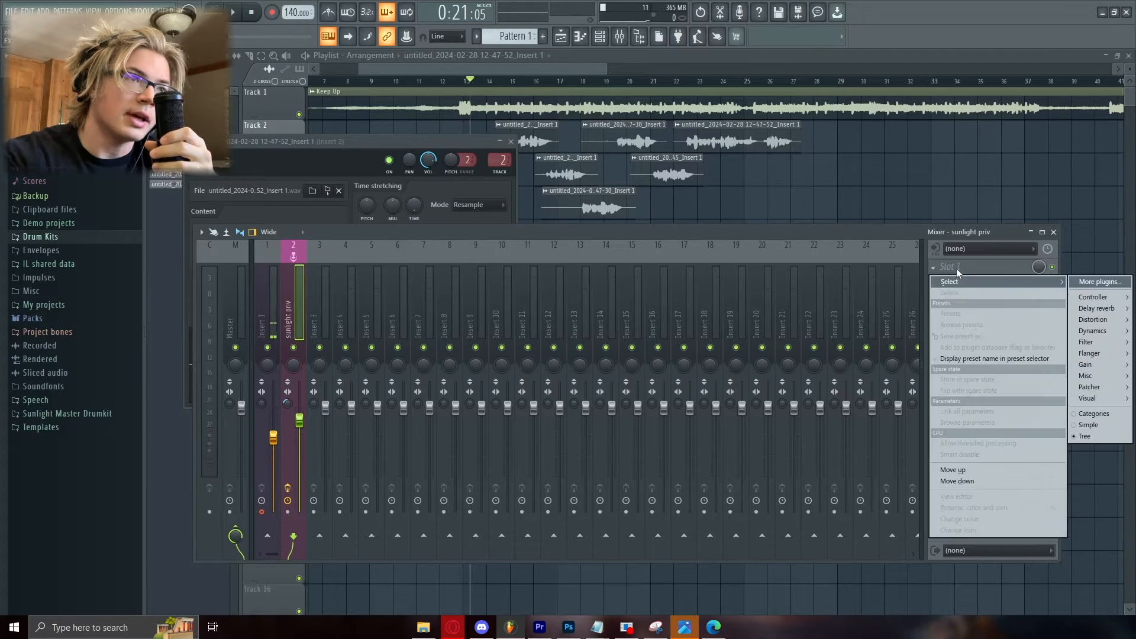
click(1098, 287)
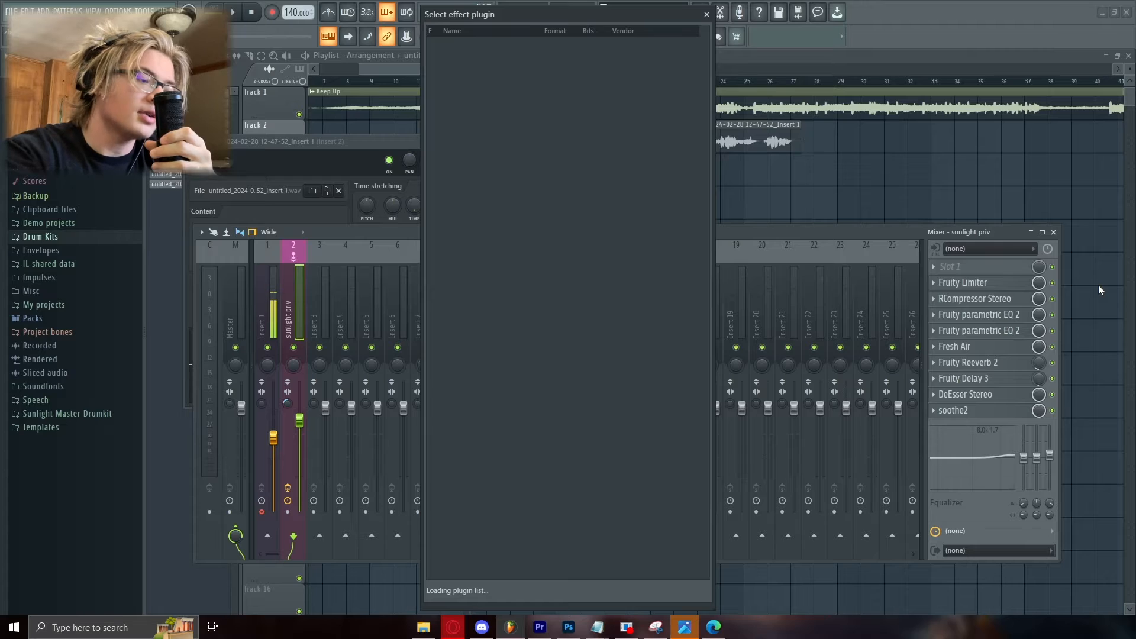
text(auto)
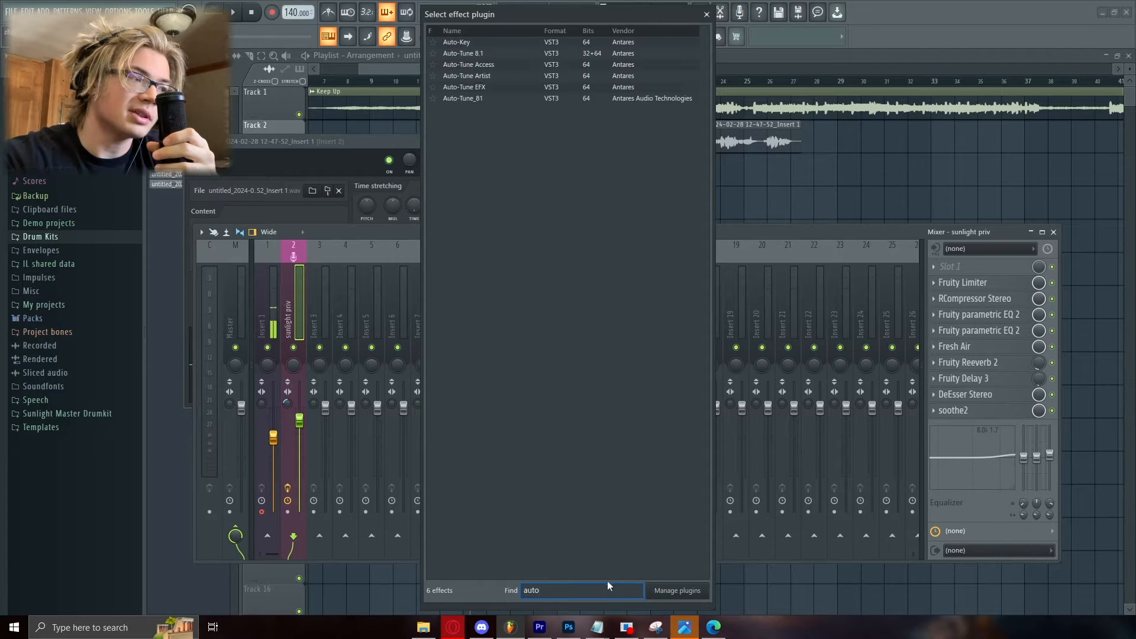
double_click(483, 77)
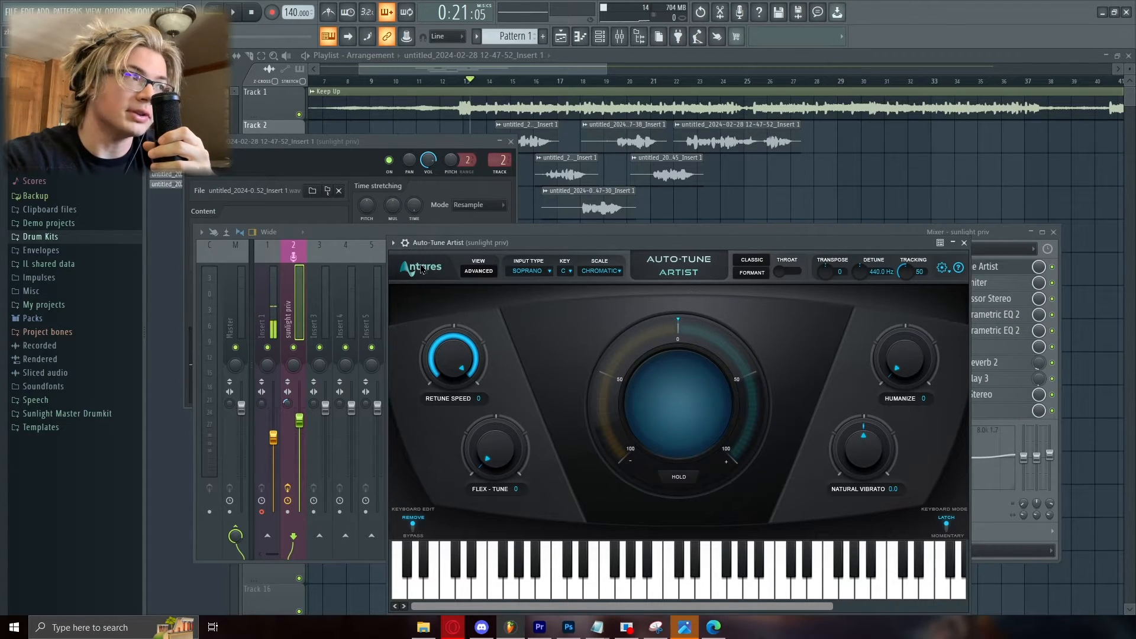
Solo the Keep Up beat on Track 1 and place the playhead at bar 13.
right_click(299, 115)
click(466, 80)
Load the Auto-Key plugin into slot 3 of the Master track in the mixer.
click(620, 37)
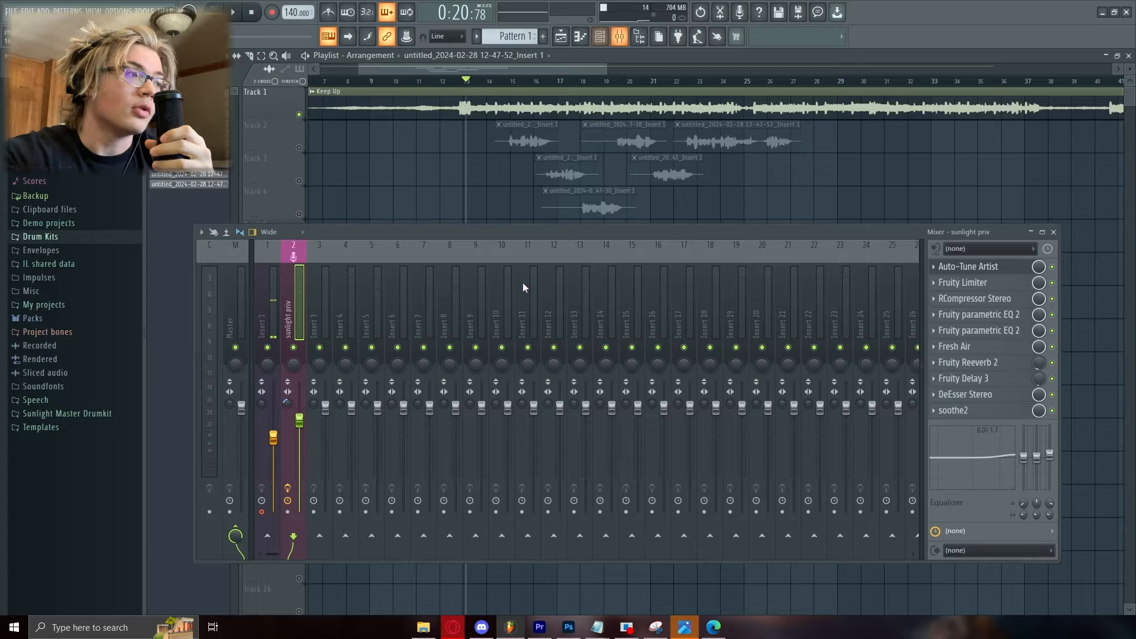
click(244, 281)
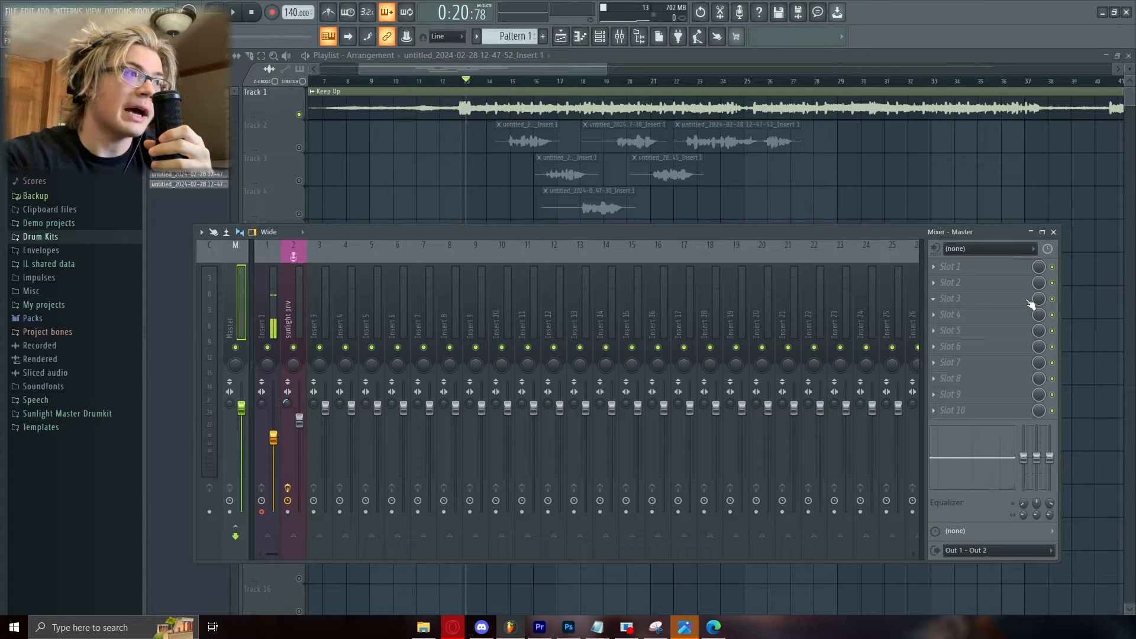
click(957, 300)
click(1102, 315)
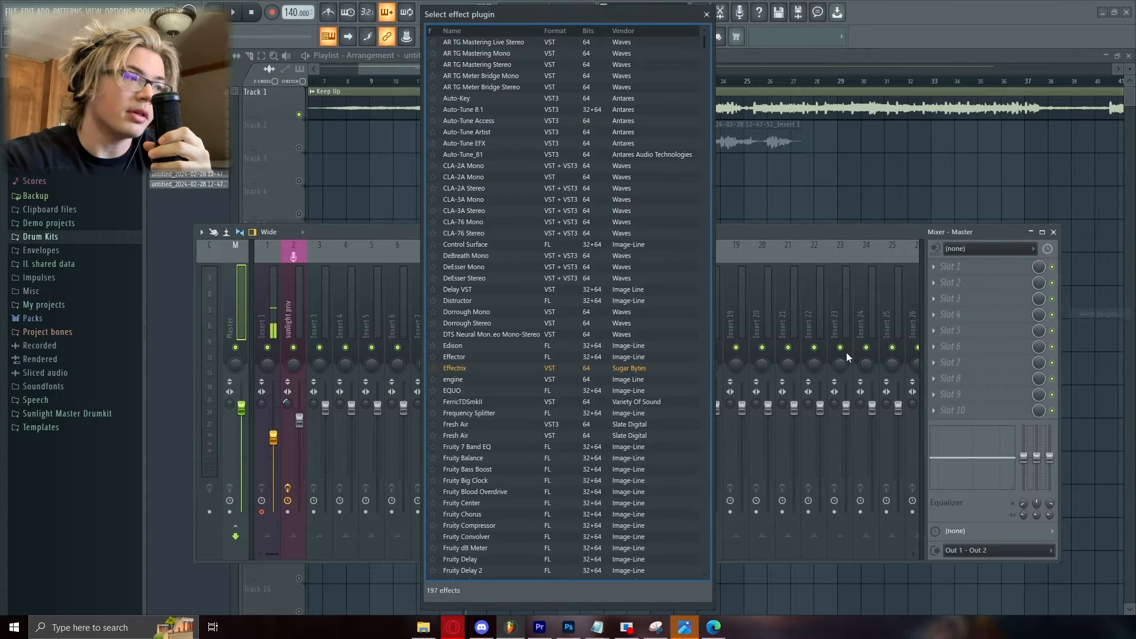
scroll(542, 373, down, 12)
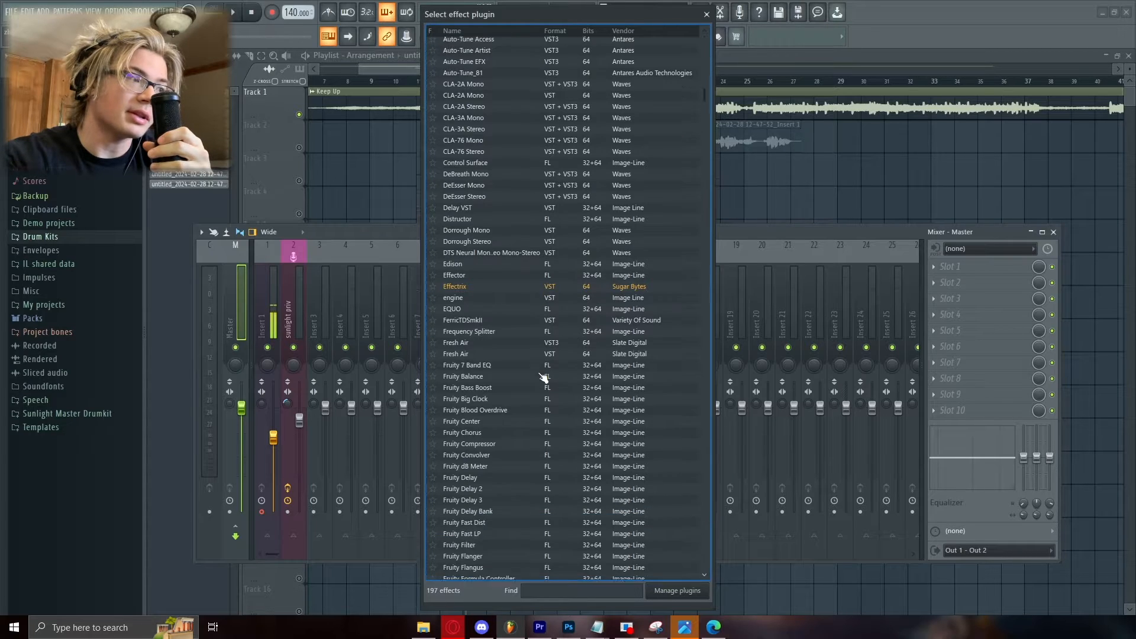
scroll(542, 377, down, 15)
text(aut)
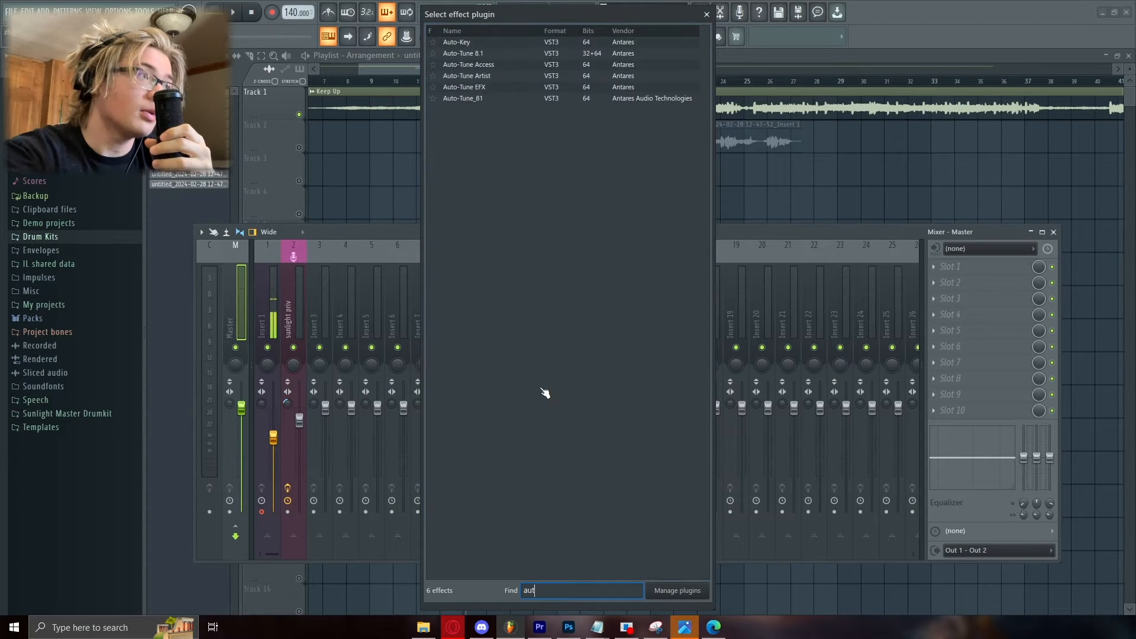
double_click(472, 42)
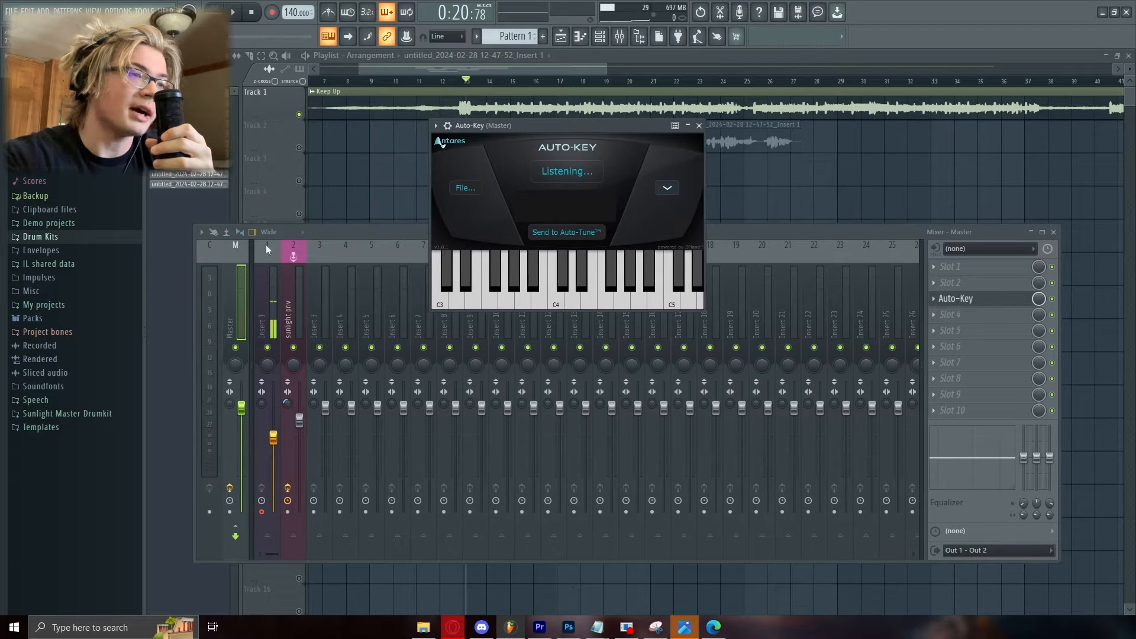
Solo the Keep Up beat again and play it with Auto-Key open on the Master to detect the song's key.
key(F12)
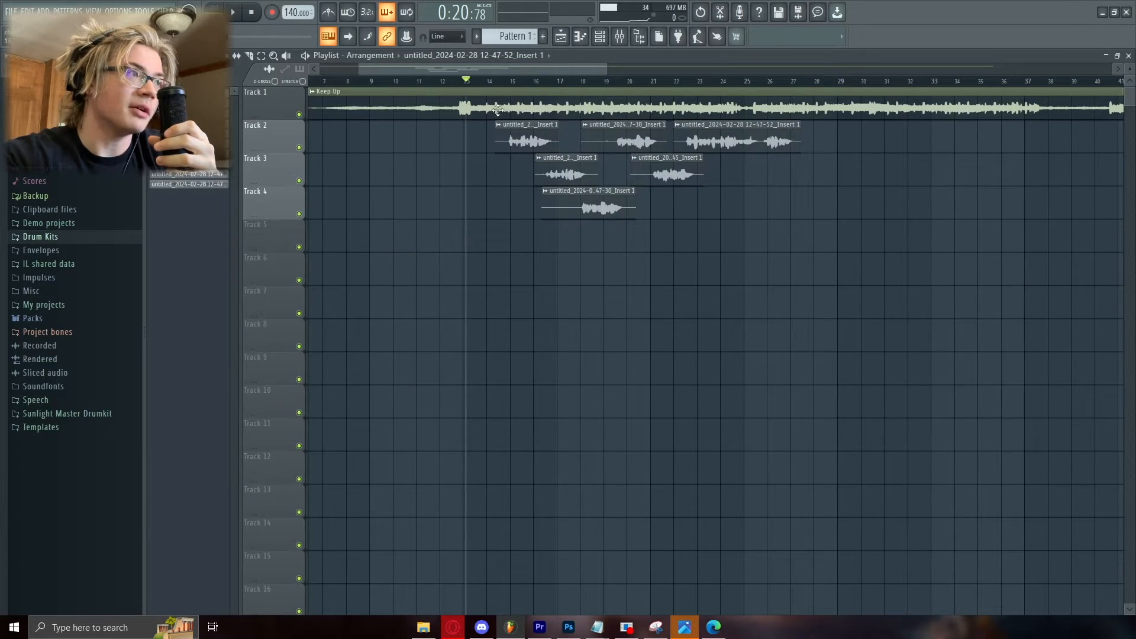
key(space)
ctrl+click(299, 115)
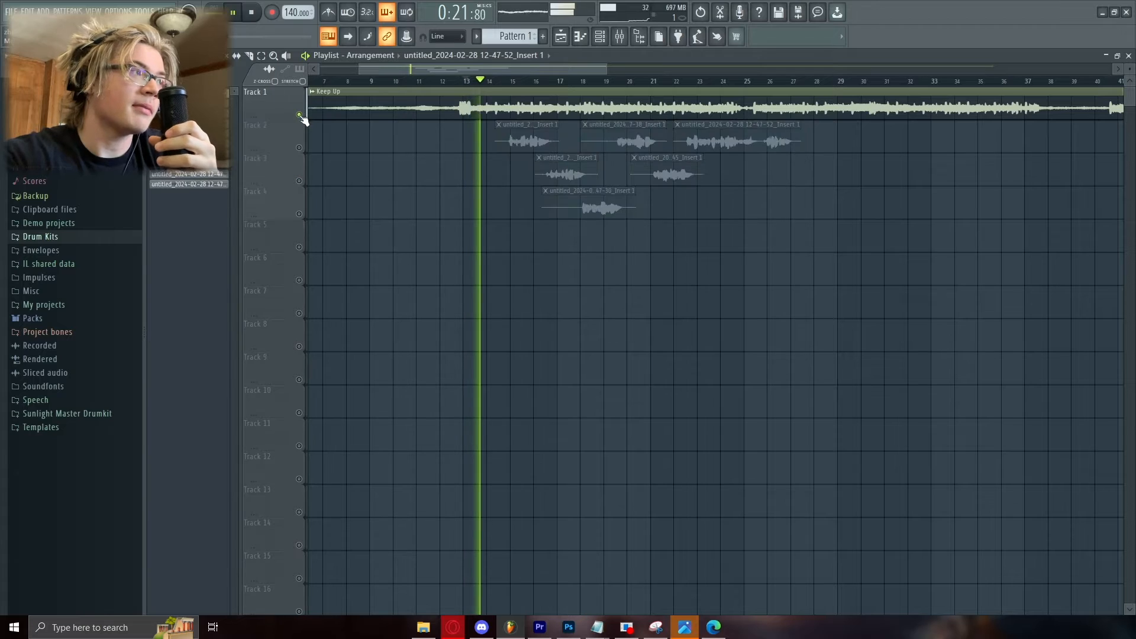
key(F9)
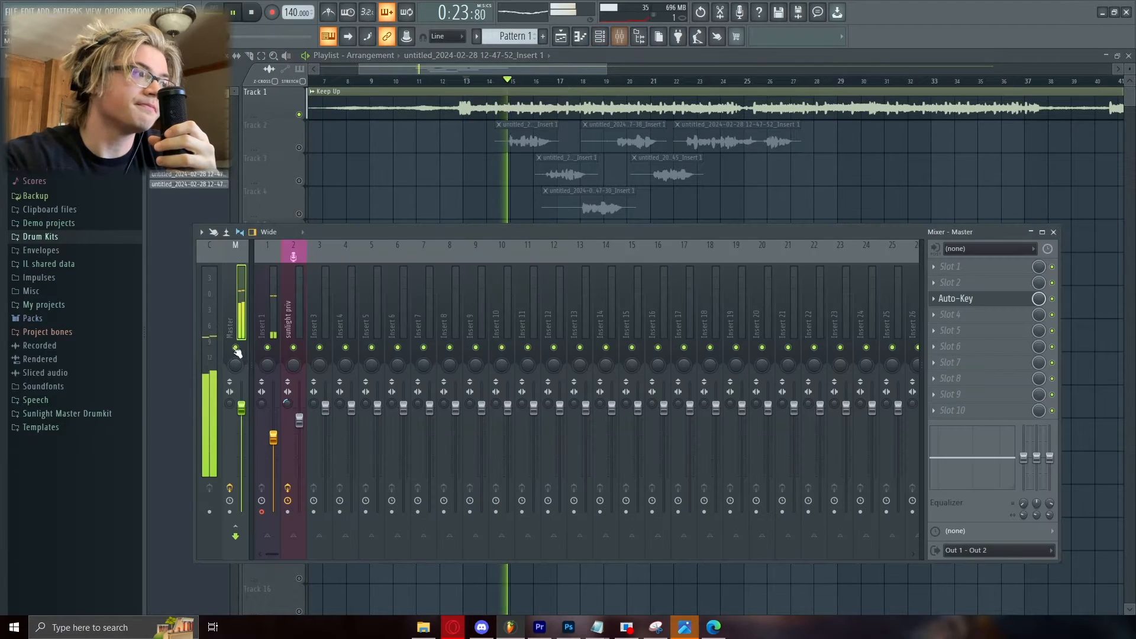
click(962, 298)
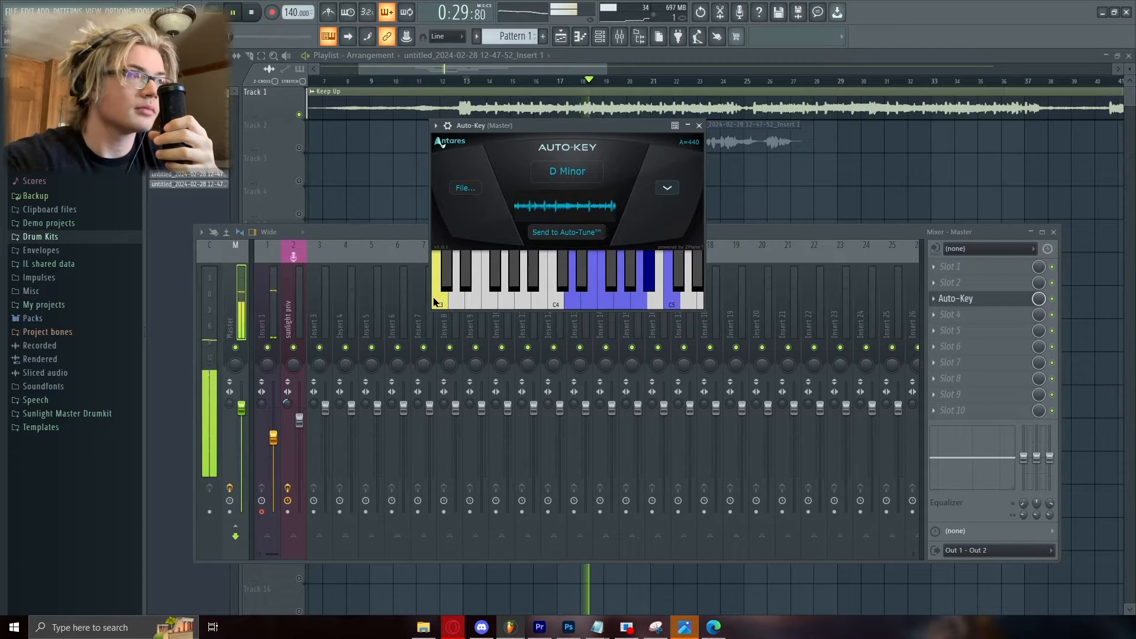
key(space)
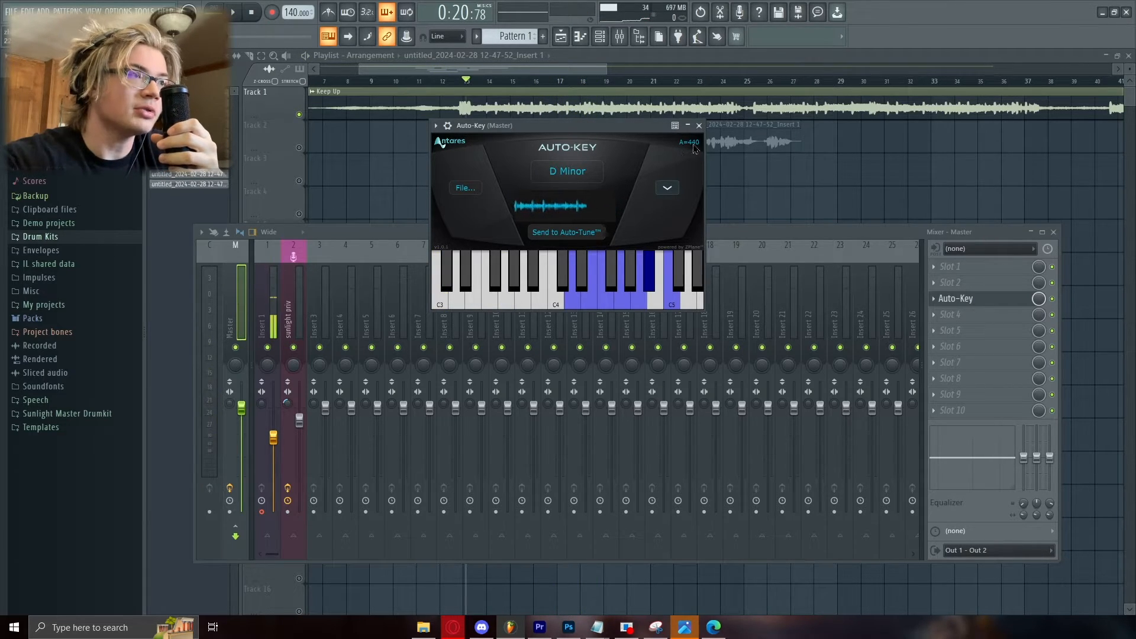
Set the key to D and the scale to Minor in Auto-Tune Artist on the vocal insert.
click(292, 302)
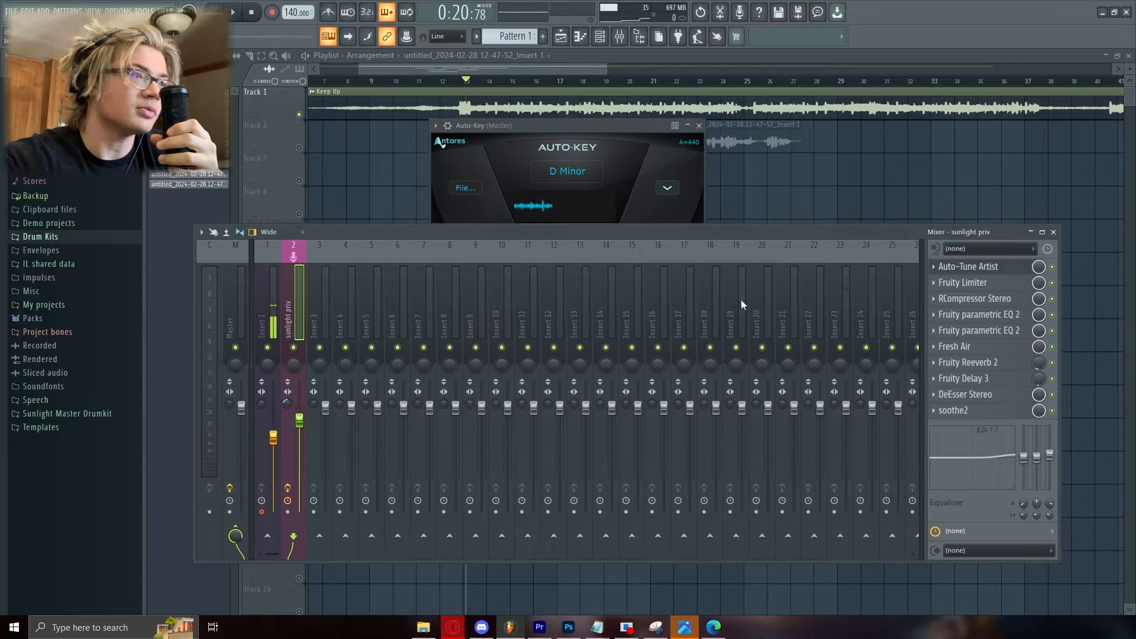
click(1000, 273)
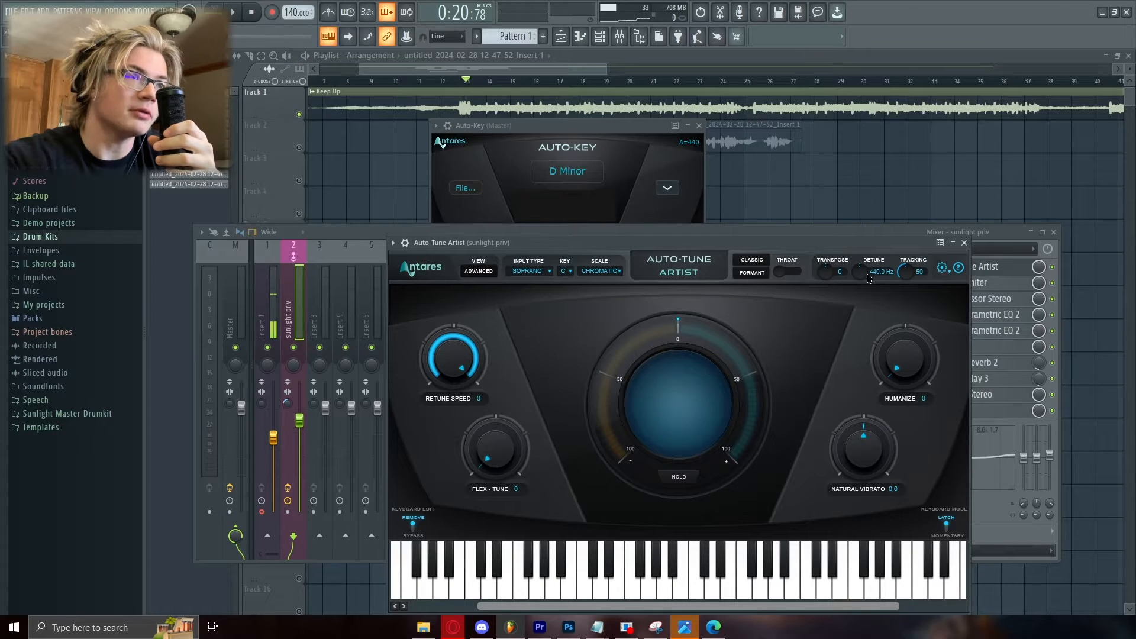
click(565, 270)
click(565, 308)
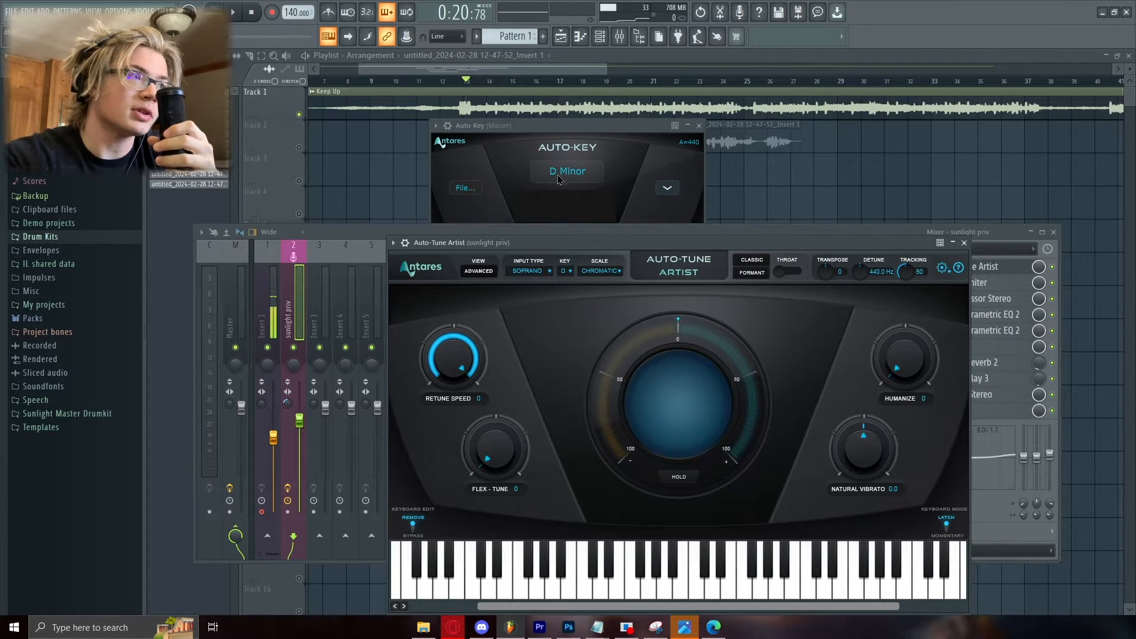
click(619, 271)
click(600, 296)
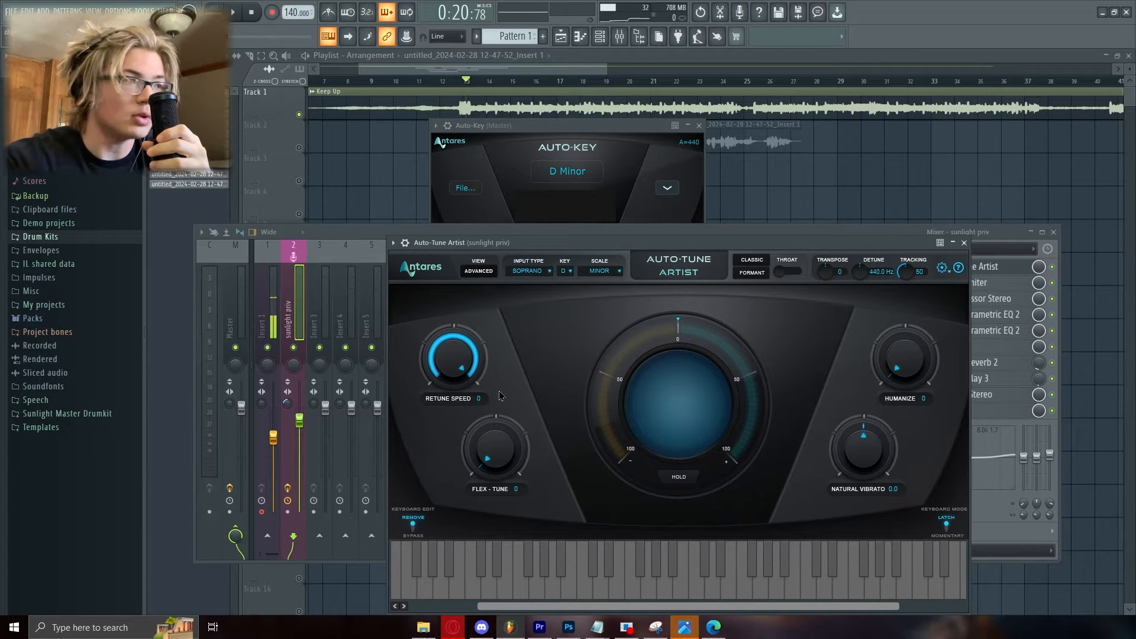
Close Auto-Key and the mixer, and listen to the tuned vocal clips together with the beat.
click(699, 125)
key(F9)
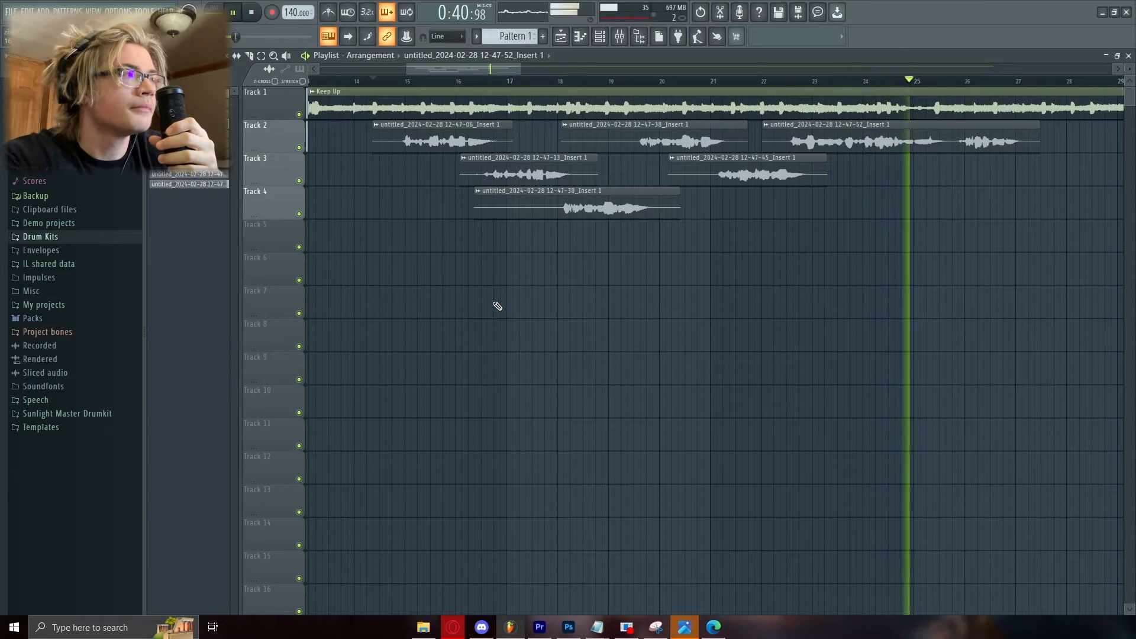
key(space)
Reopen Auto-Tune Artist on the vocal insert, try a Retune Speed of 5, and set it back to 0.
key(F9)
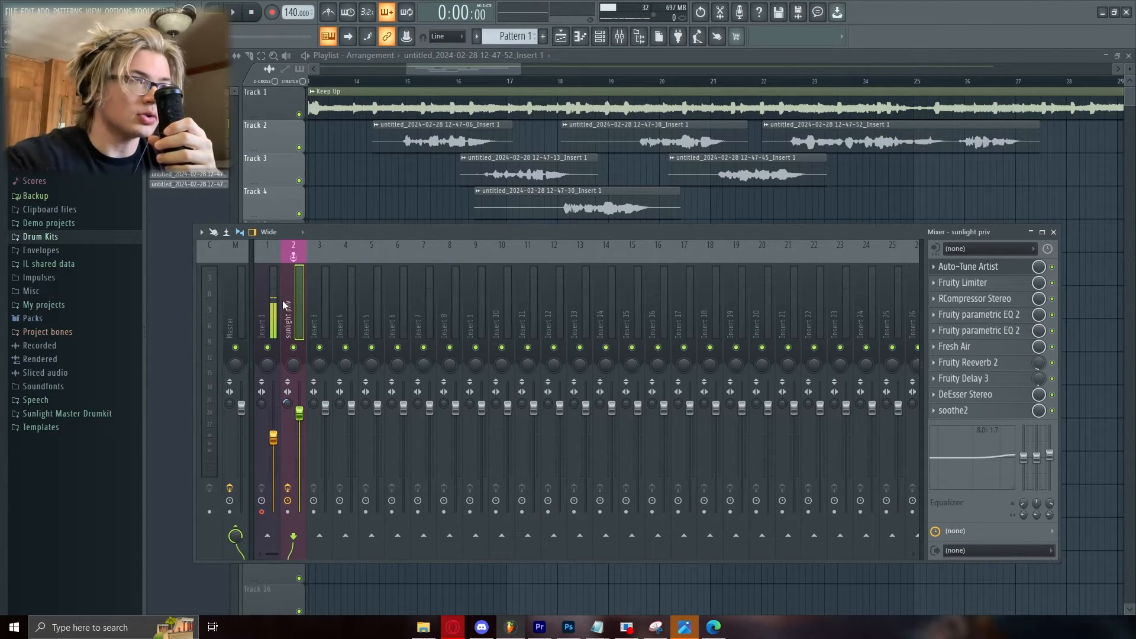
click(992, 269)
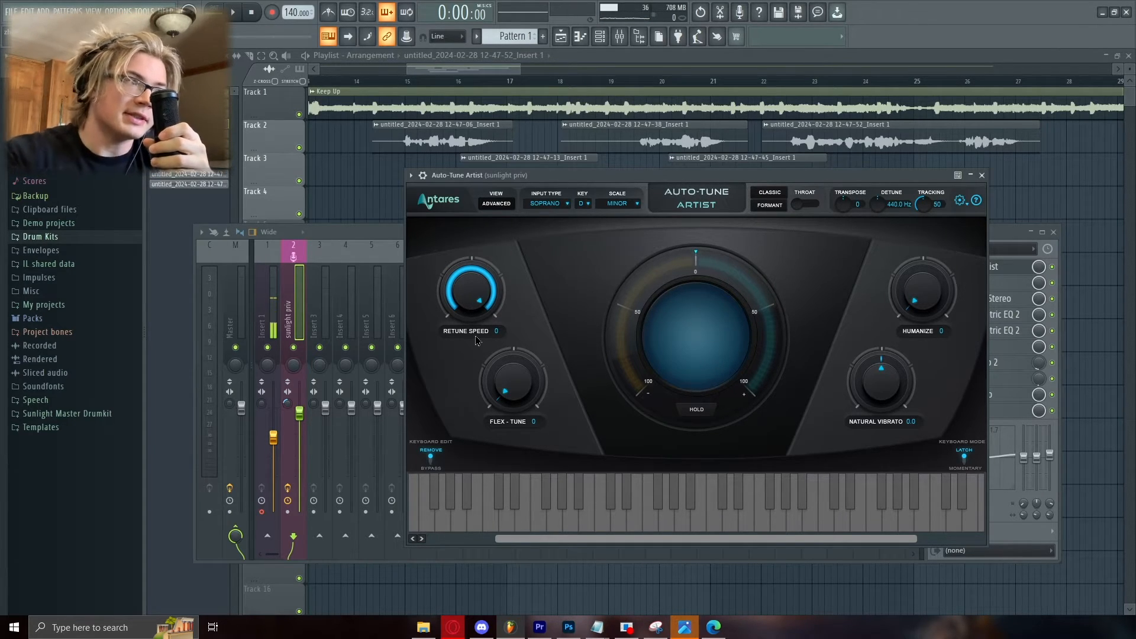
scroll(482, 313, up, 3)
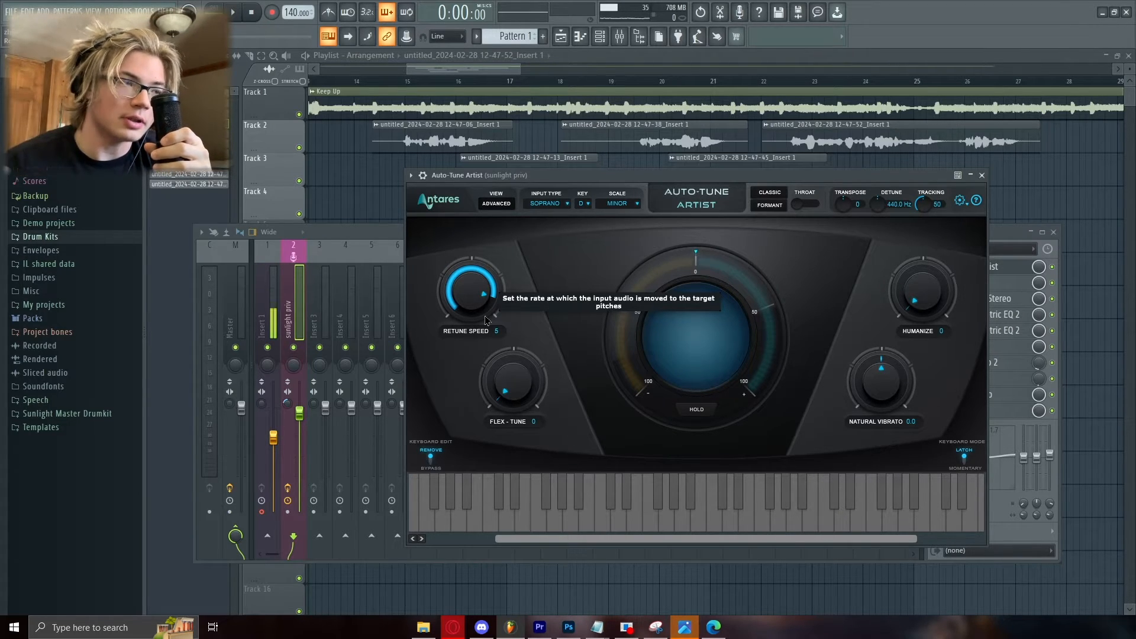
drag(486, 320, 523, 402)
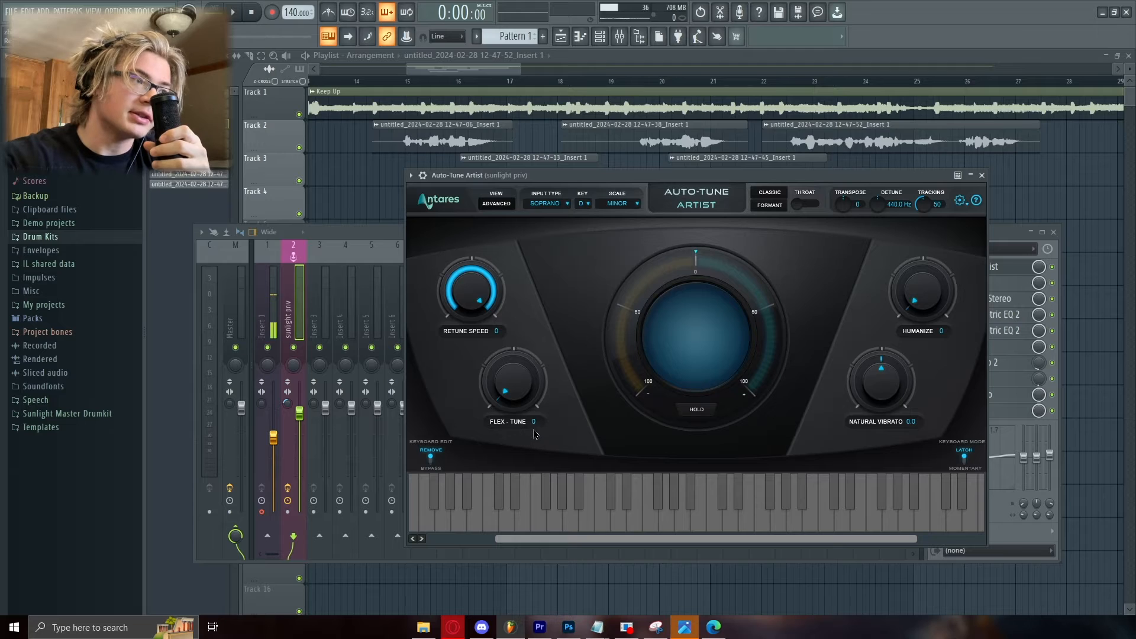
With the piano roll open beside Auto-Tune Artist, try Flex-Tune at 50 and 100, and settle on 35.
click(580, 36)
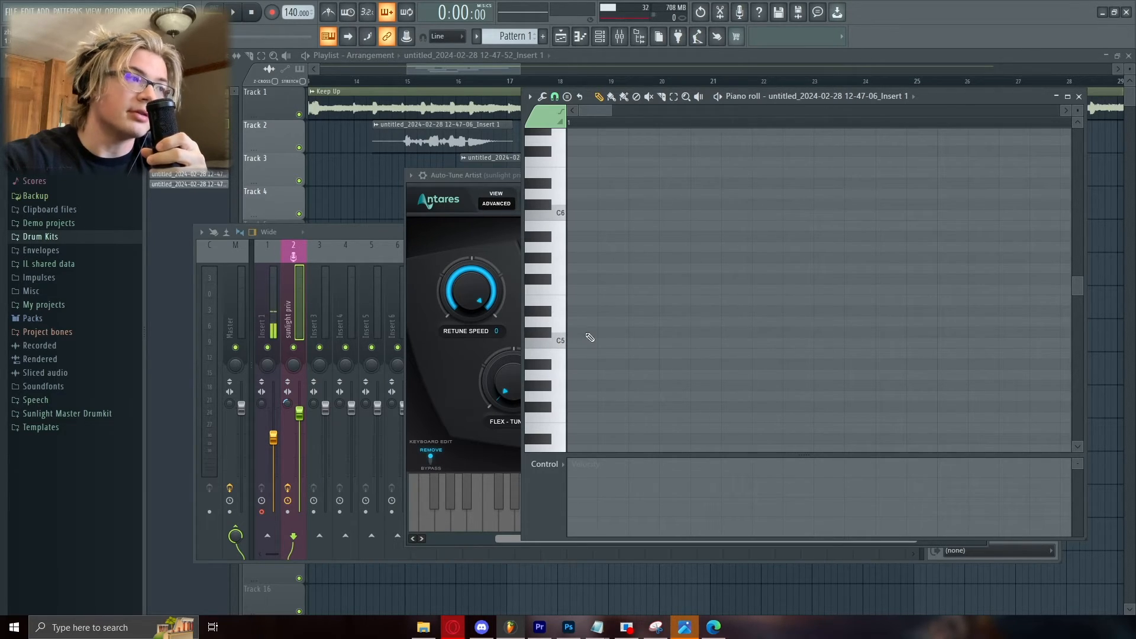
drag(480, 176, 373, 173)
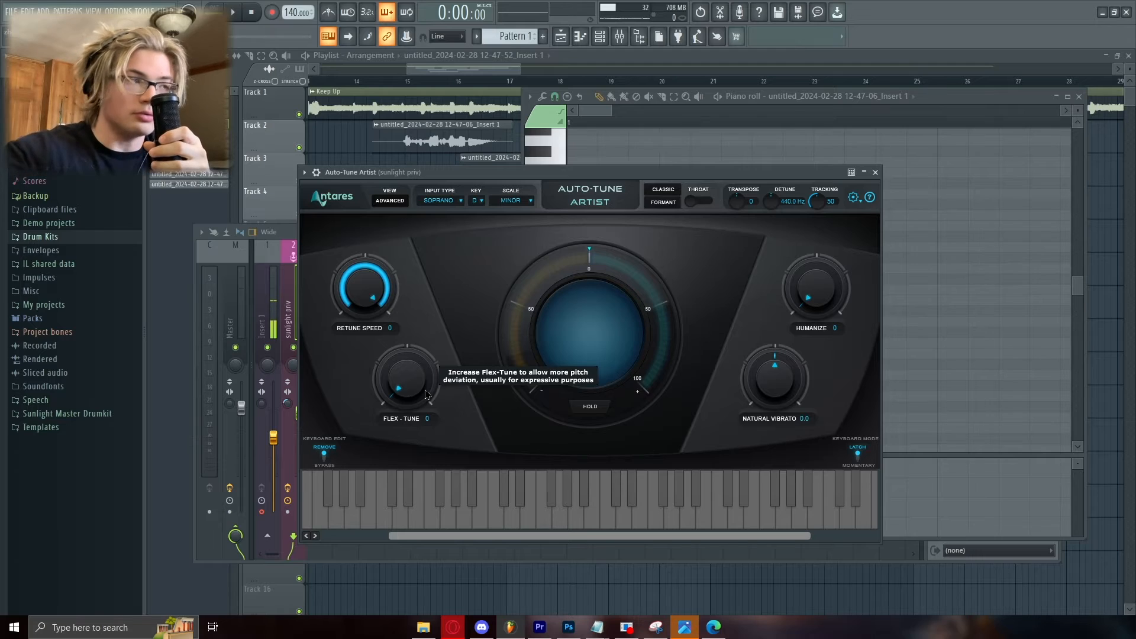
drag(405, 385, 402, 338)
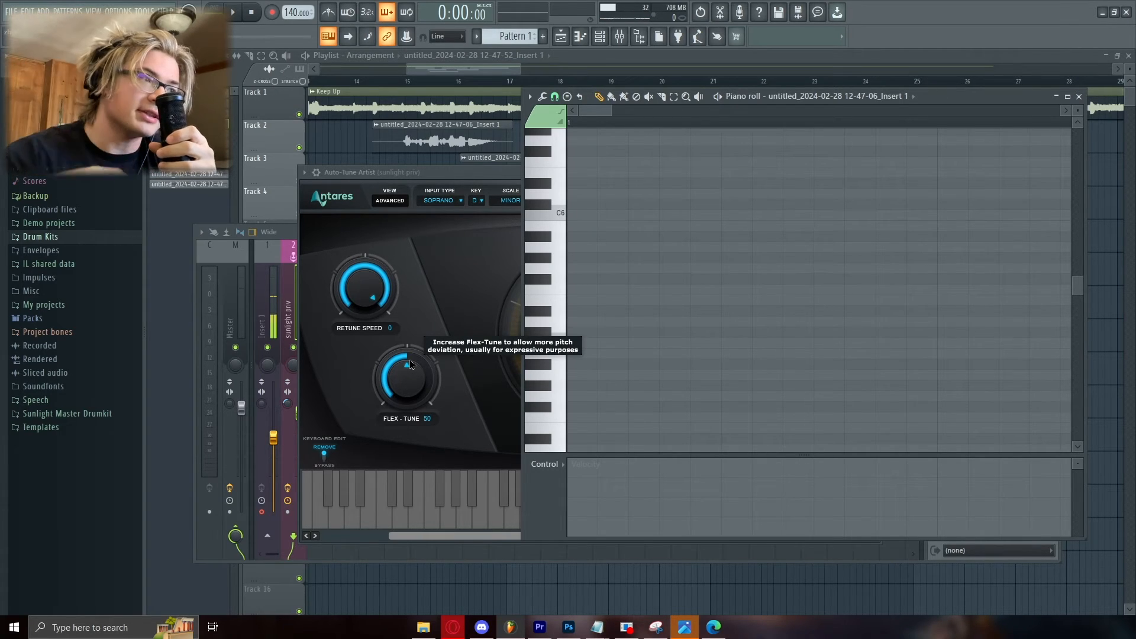
drag(411, 364, 451, 438)
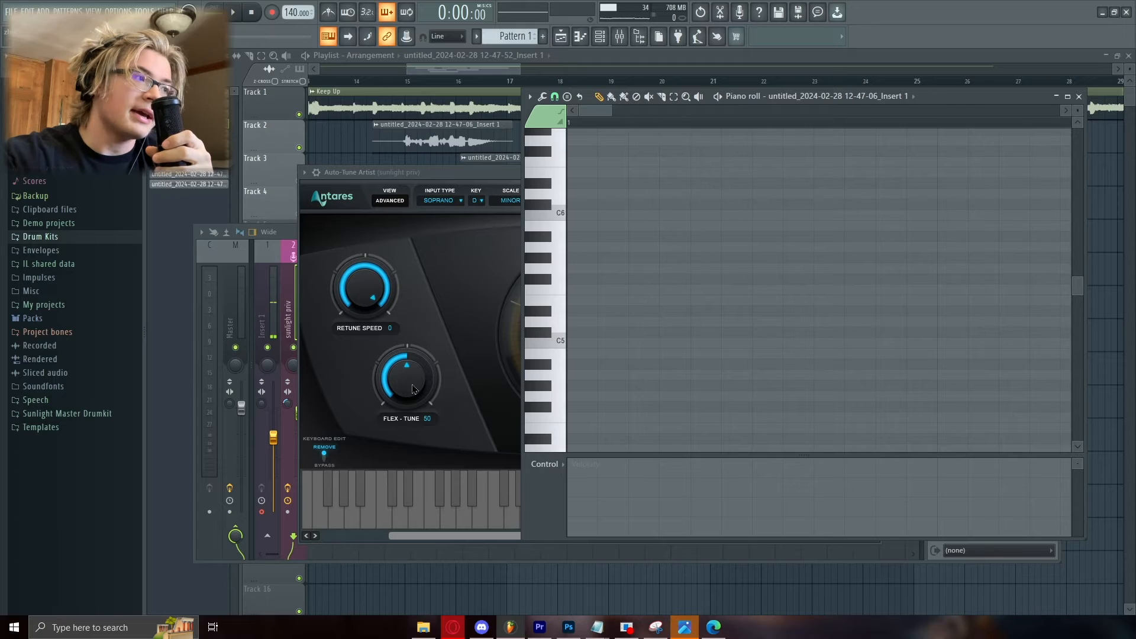
click(988, 323)
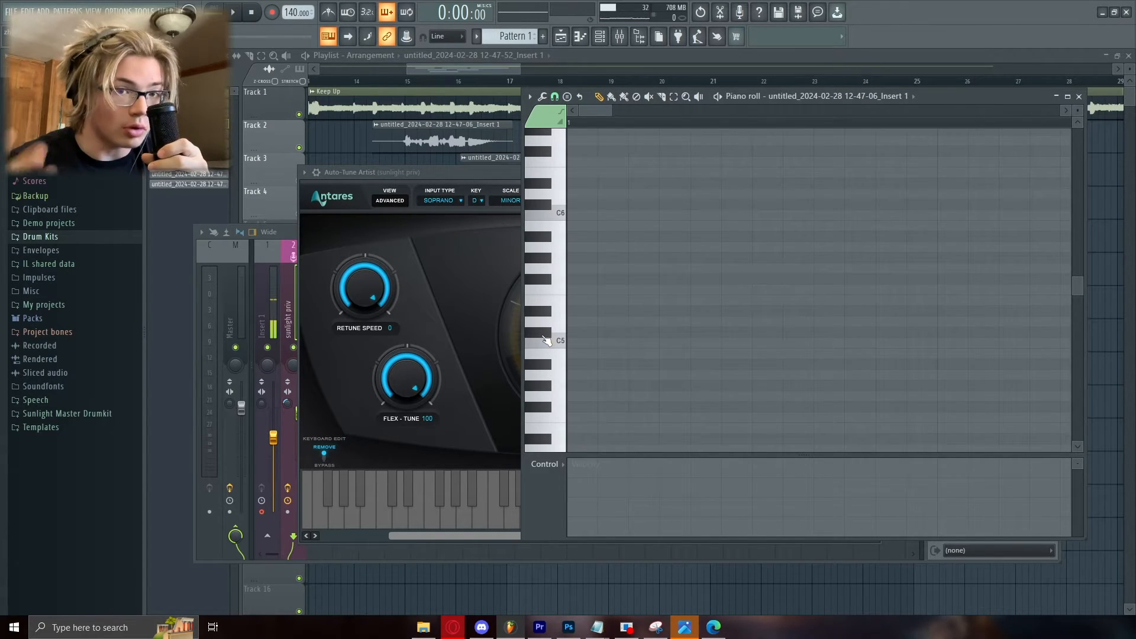
drag(407, 379, 410, 467)
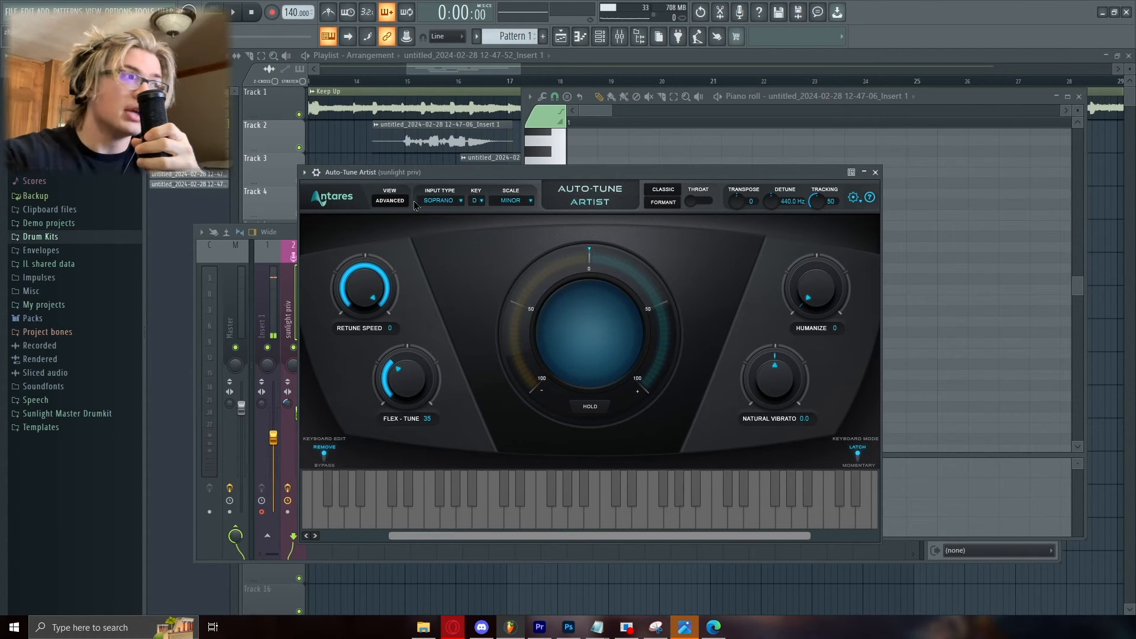
Close the open plugin, mixer and piano roll windows, and play the tuned vocals with the beat from about bar 21.
key(F12)
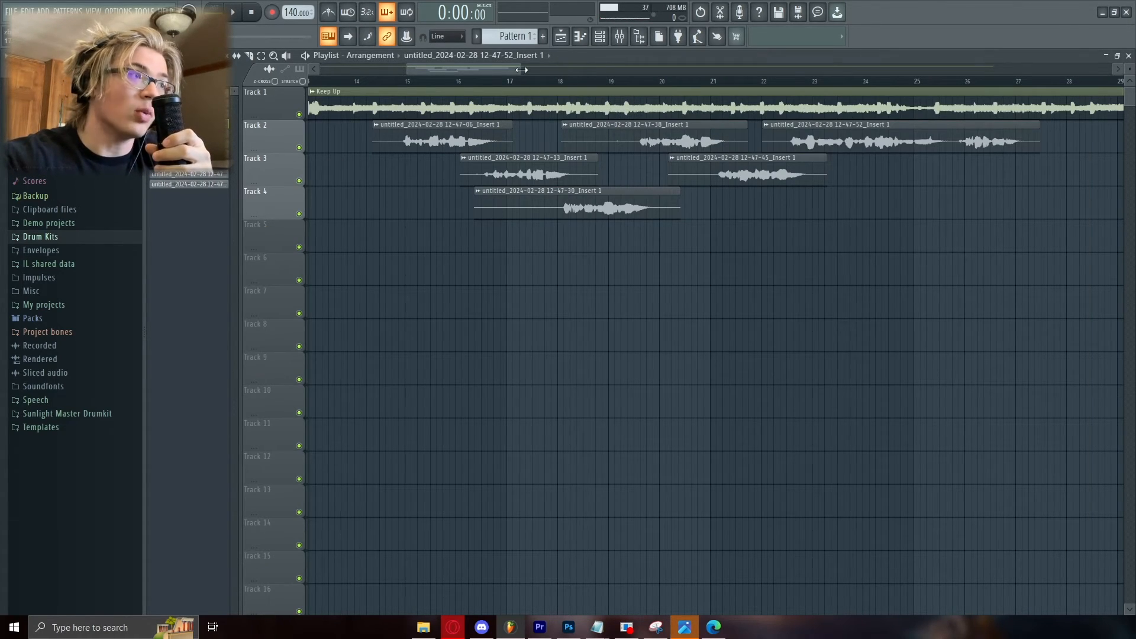
drag(522, 69, 488, 71)
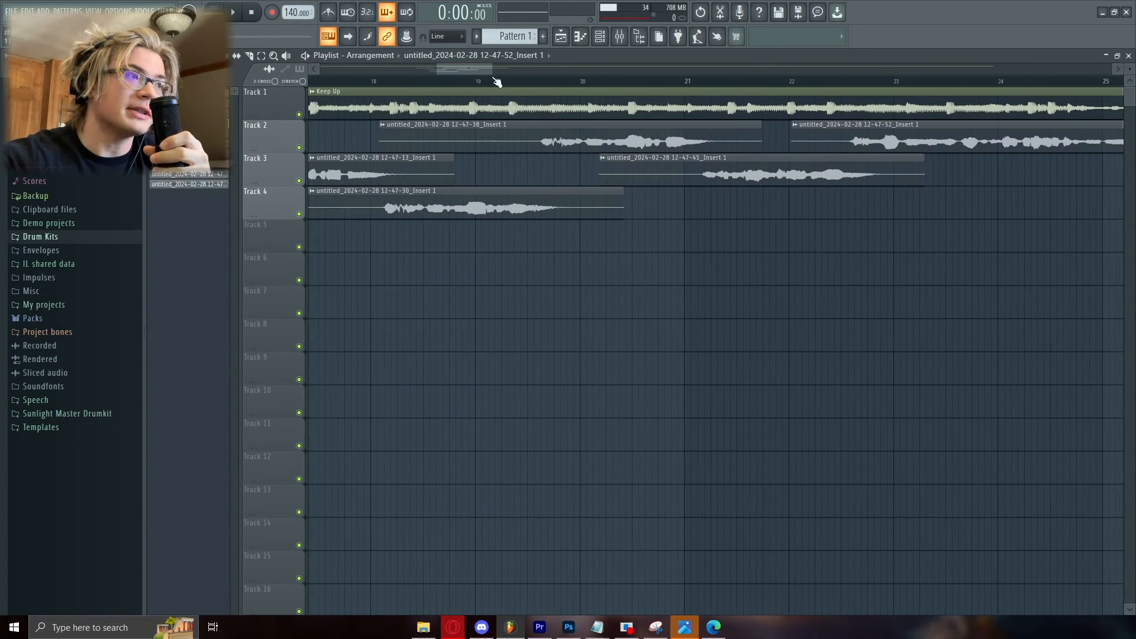
click(679, 82)
key(space)
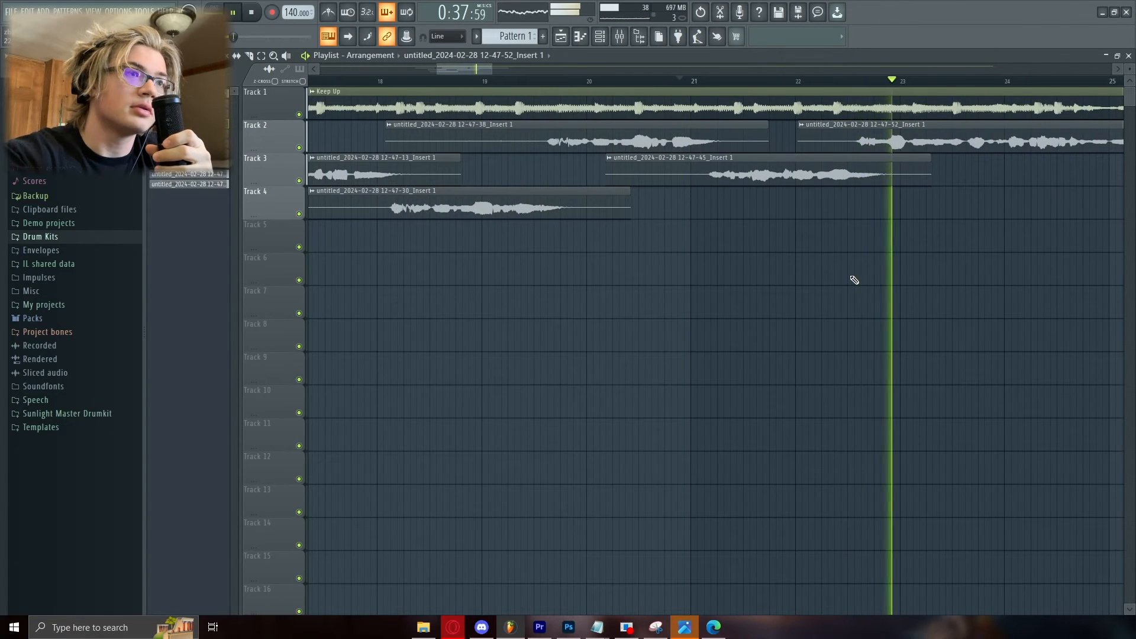
key(space)
drag(884, 81, 891, 84)
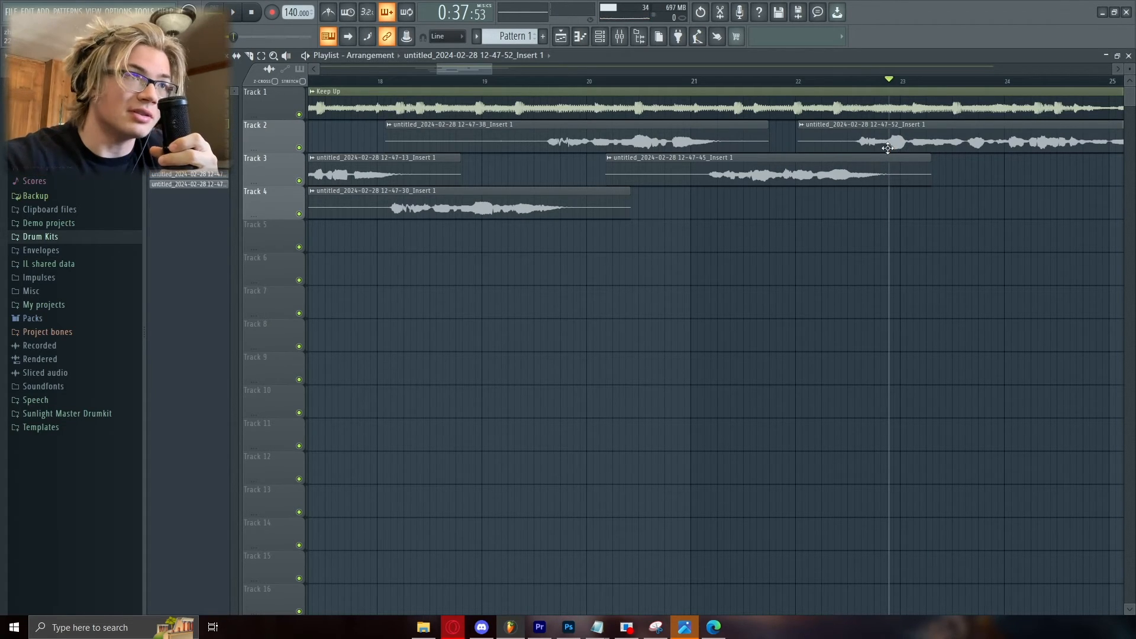
click(532, 82)
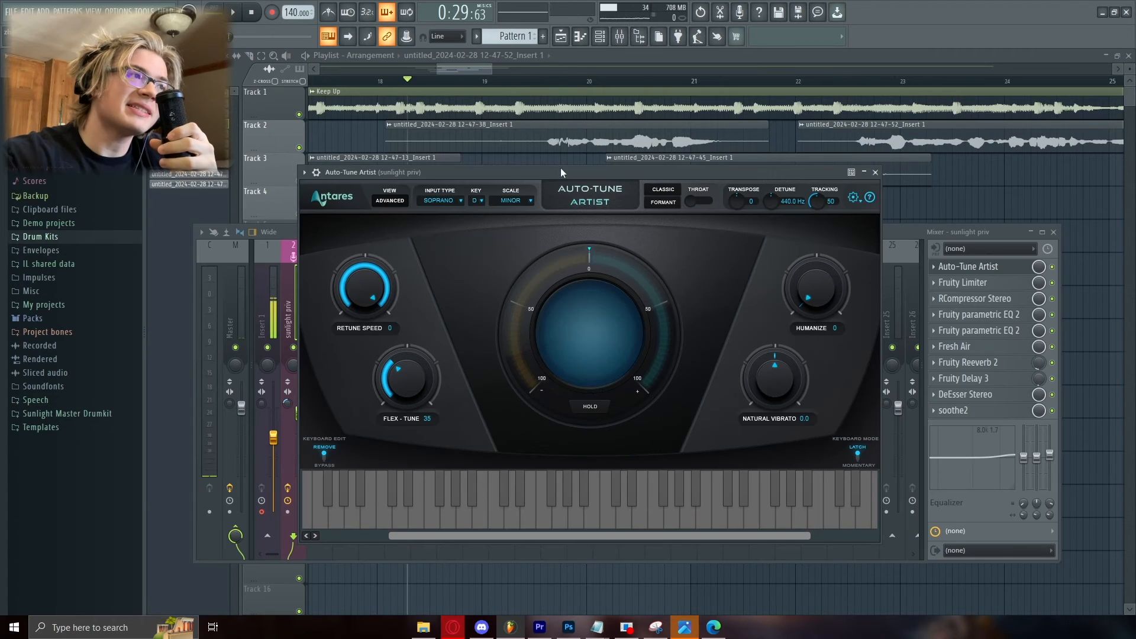
Reopen Auto-Tune Artist on the vocal insert, try Retune Speed at 3 and 6, and return it to 0.
drag(518, 176, 525, 199)
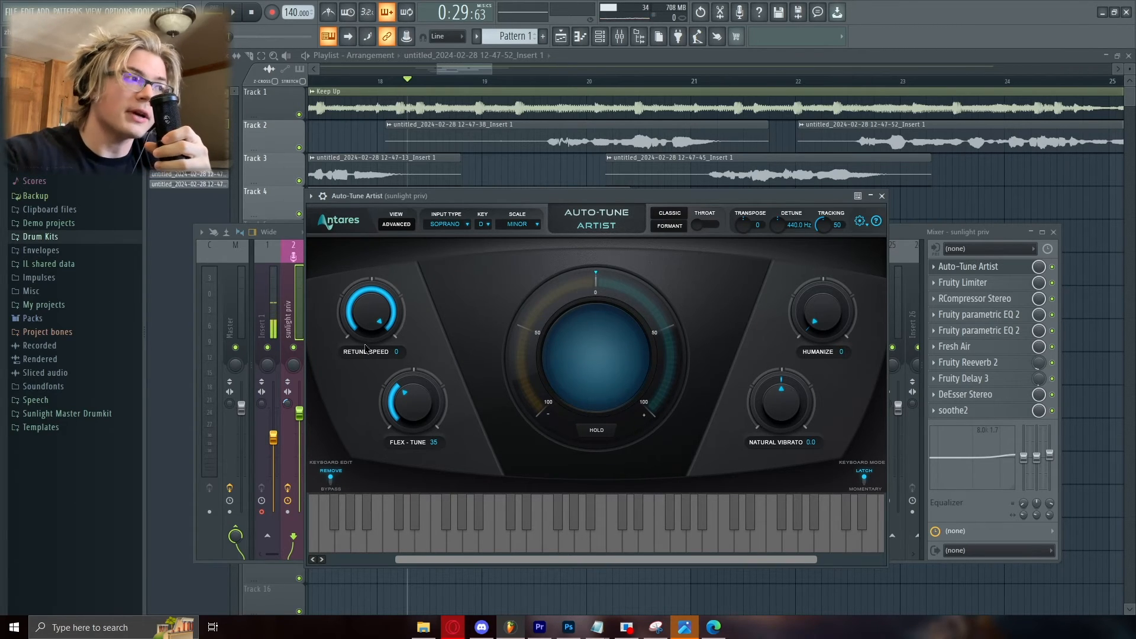
drag(377, 307, 377, 322)
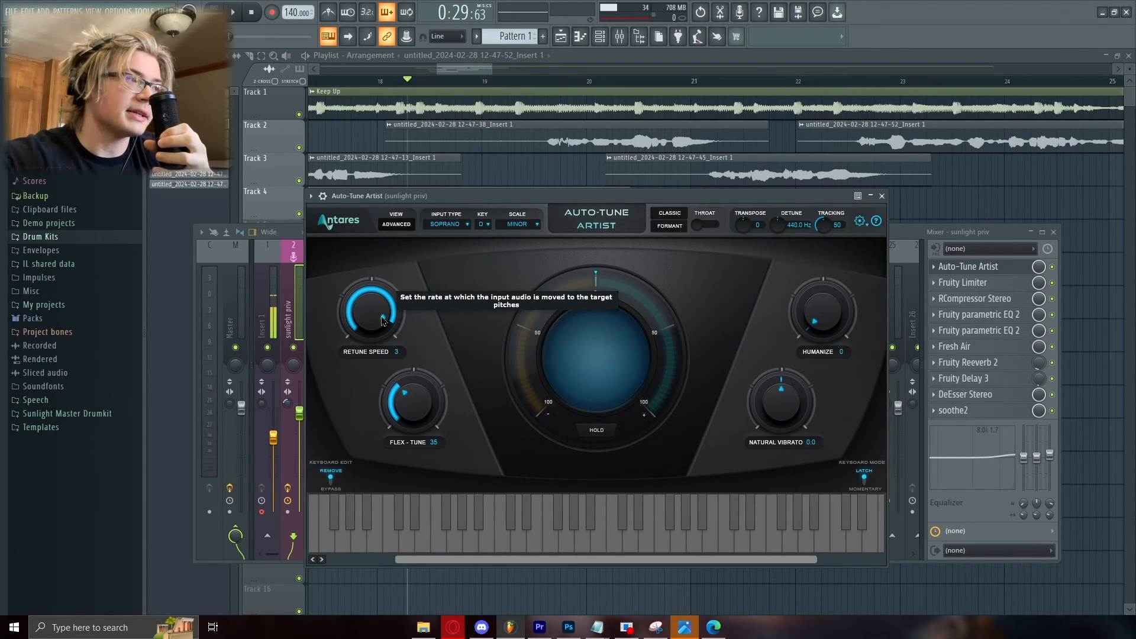
drag(383, 317, 444, 215)
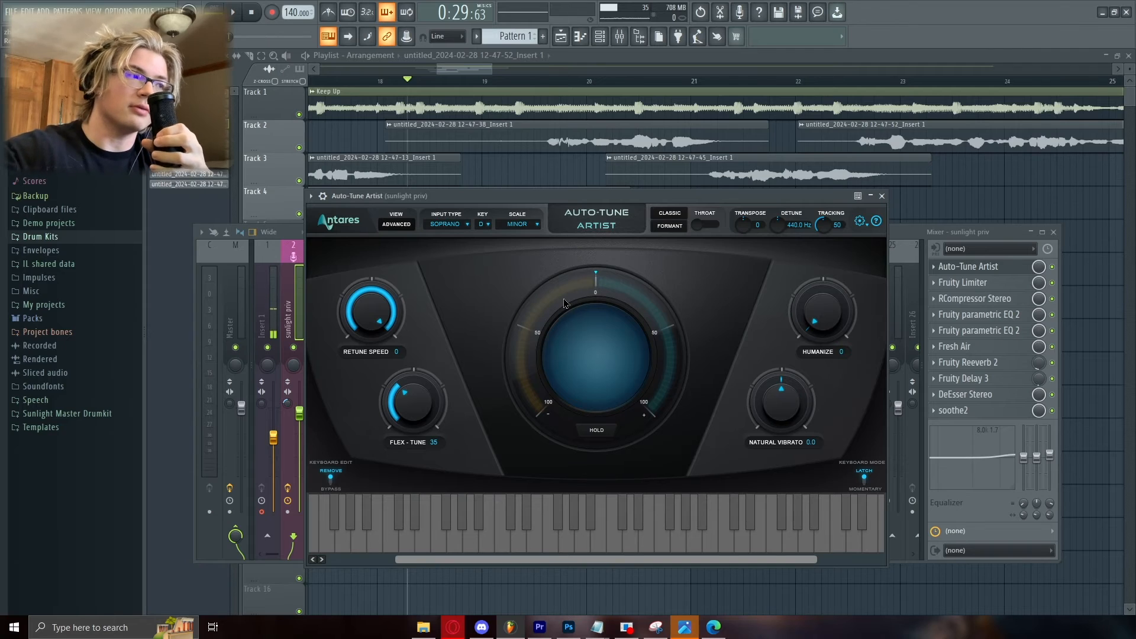
drag(379, 334, 367, 250)
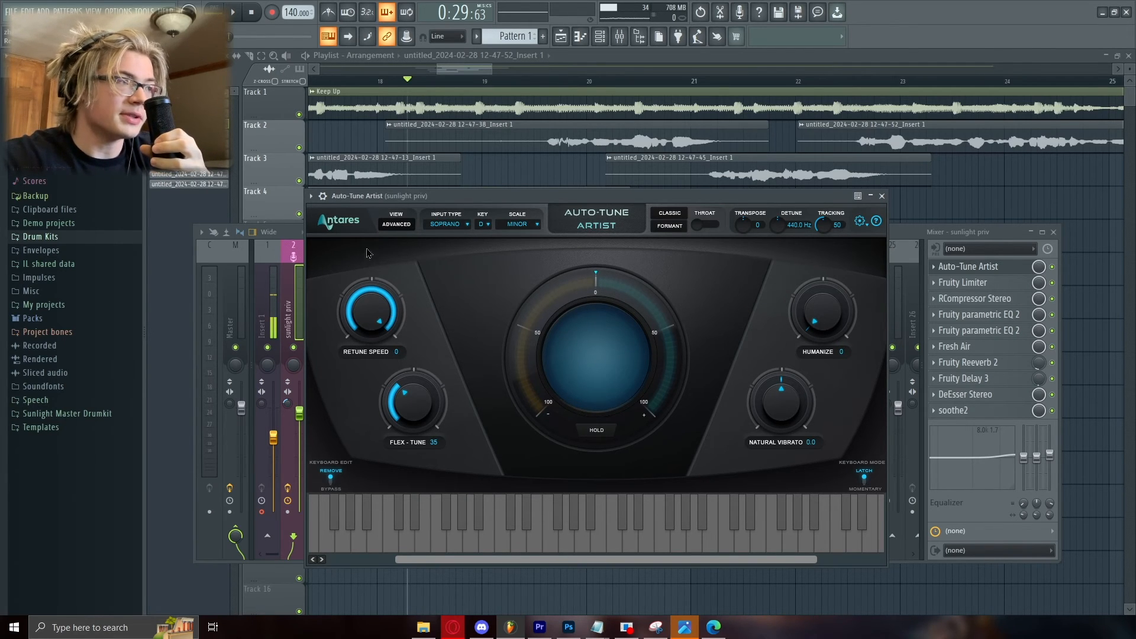
drag(393, 318, 379, 333)
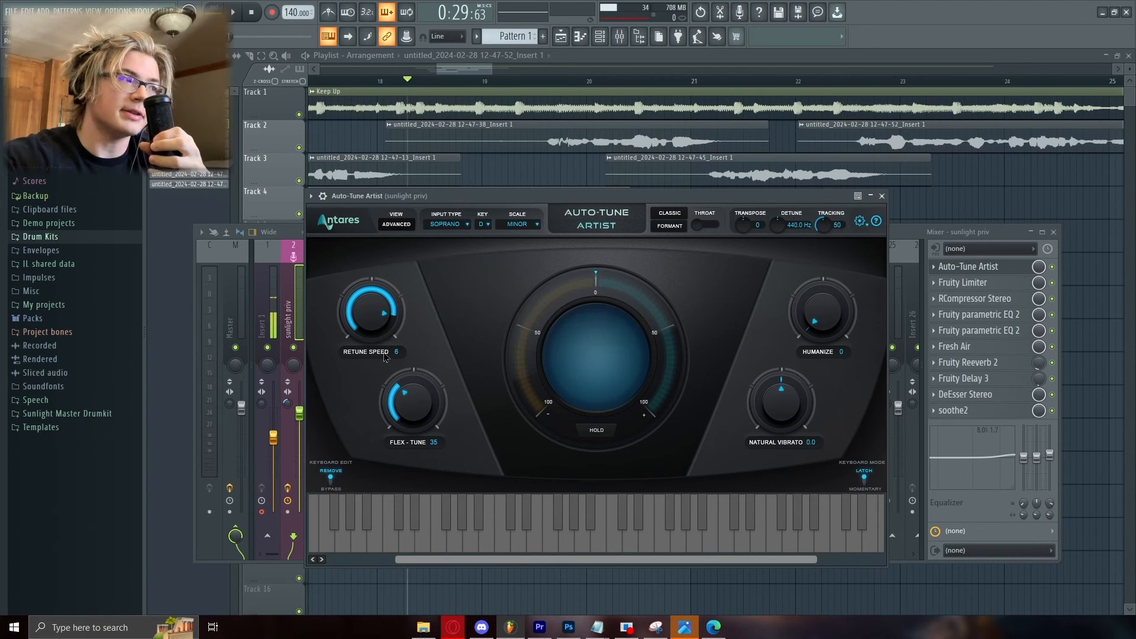
drag(378, 333, 403, 410)
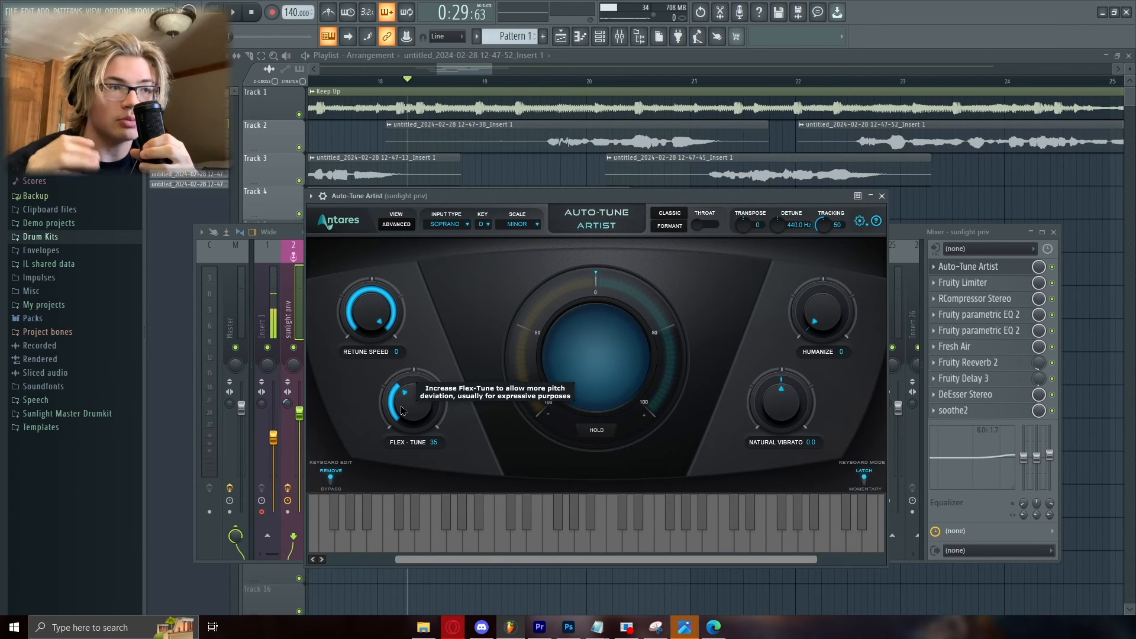
Try Flex-Tune at 20 and 30, raise it to about 65, and close Auto-Tune Artist.
drag(402, 410, 425, 396)
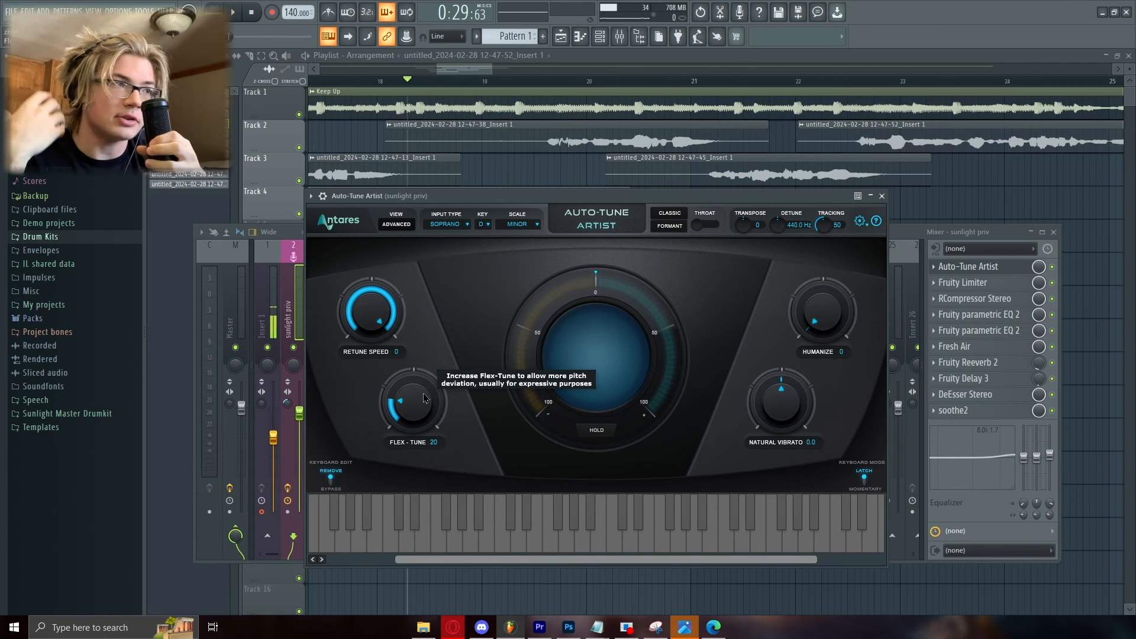
mouse_move(416, 399)
mouse_down()
mouse_move(415, 415)
mouse_move(412, 384)
mouse_up()
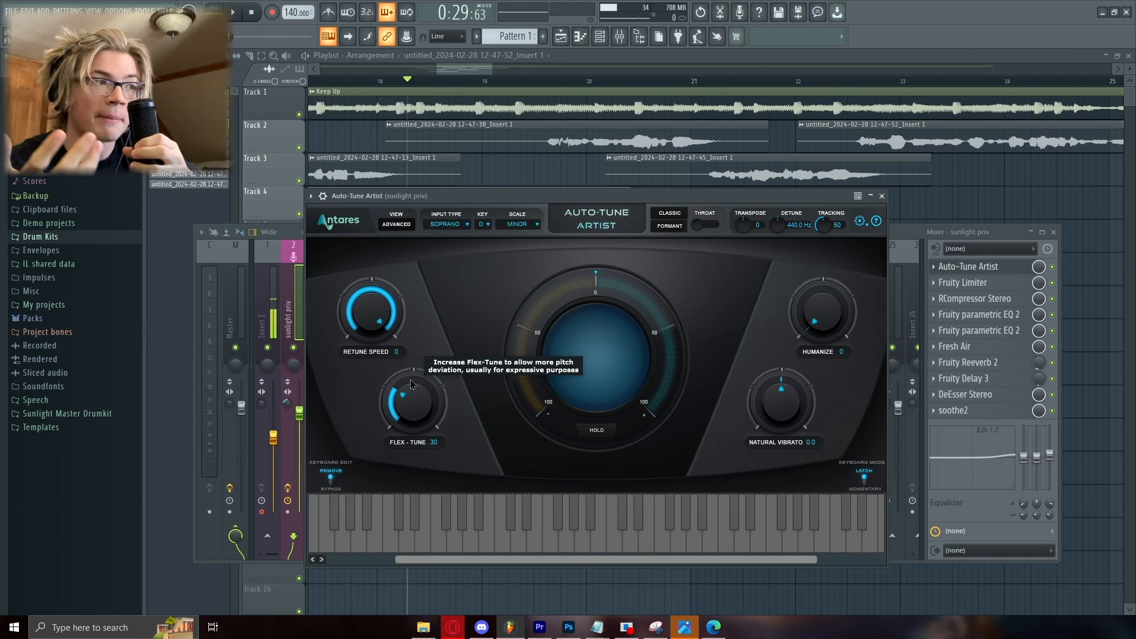
drag(411, 379, 415, 344)
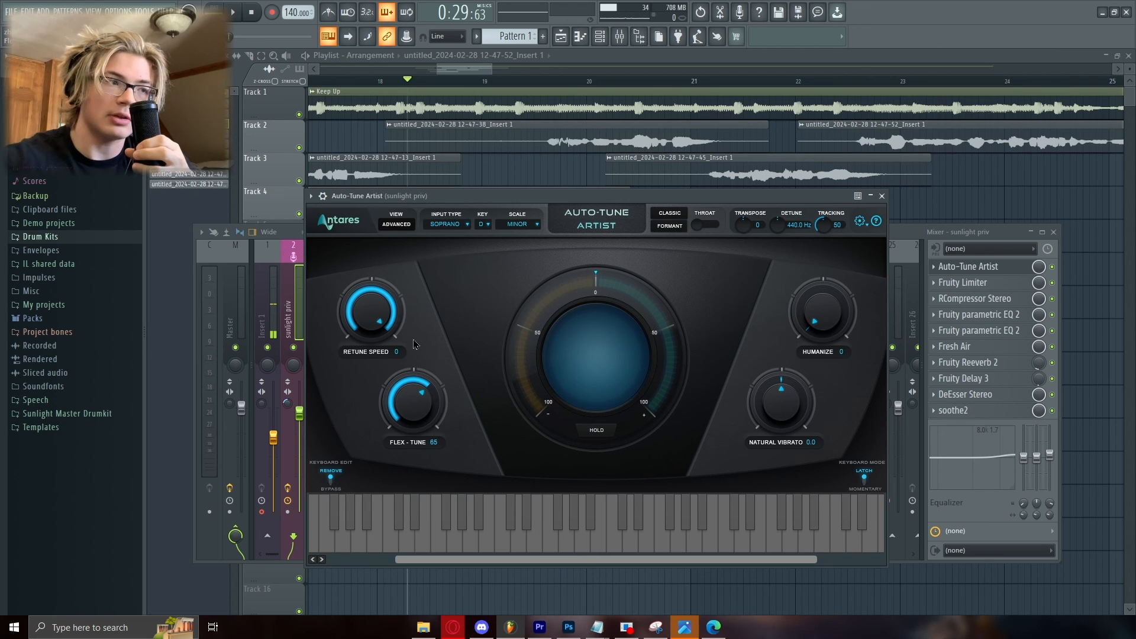
click(882, 196)
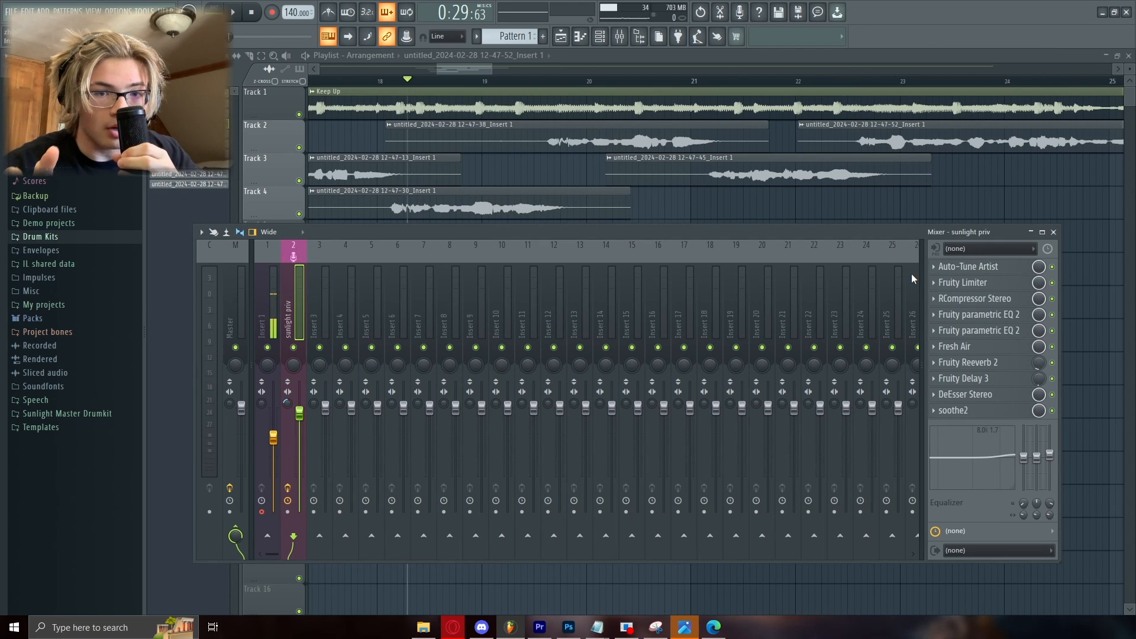
mouse_move(631, 632)
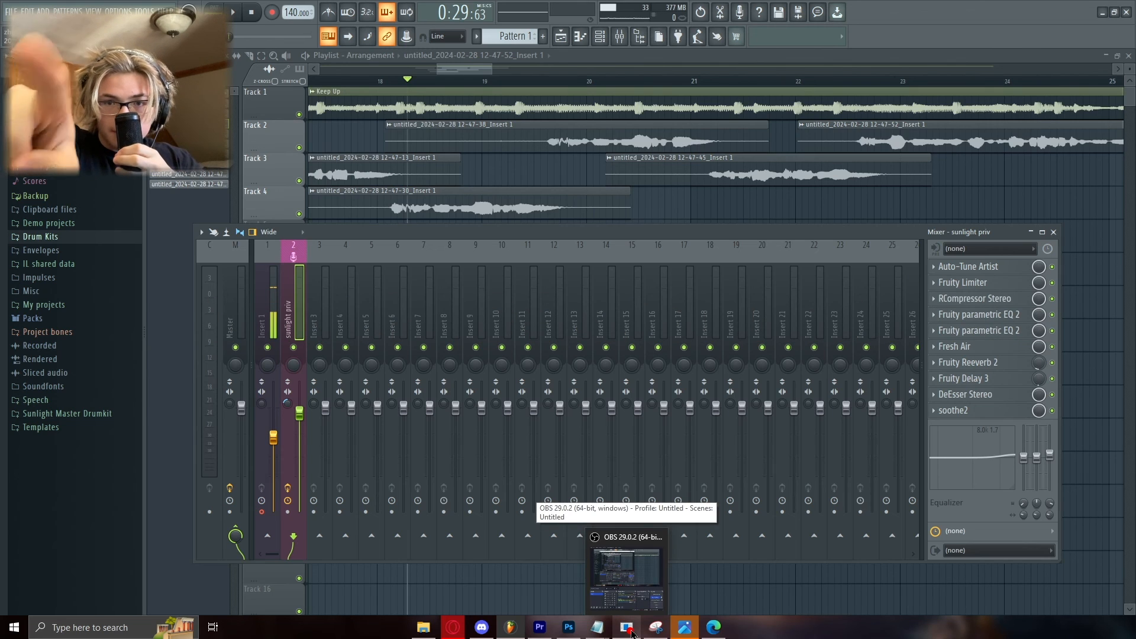